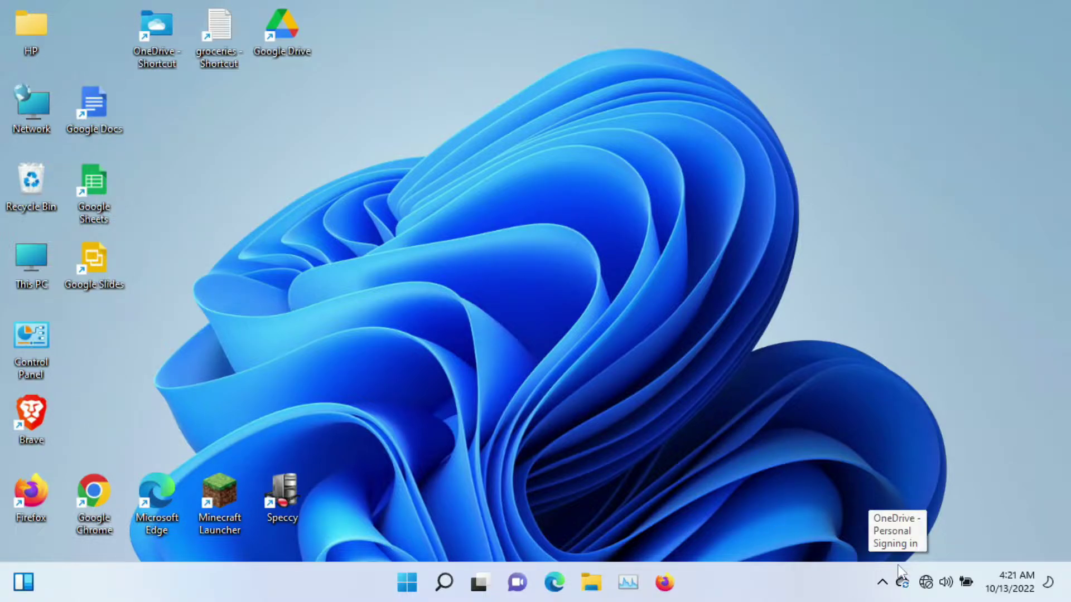
Step: Right-click the desktop and expand it to the full classic context menu
right_click(524, 200)
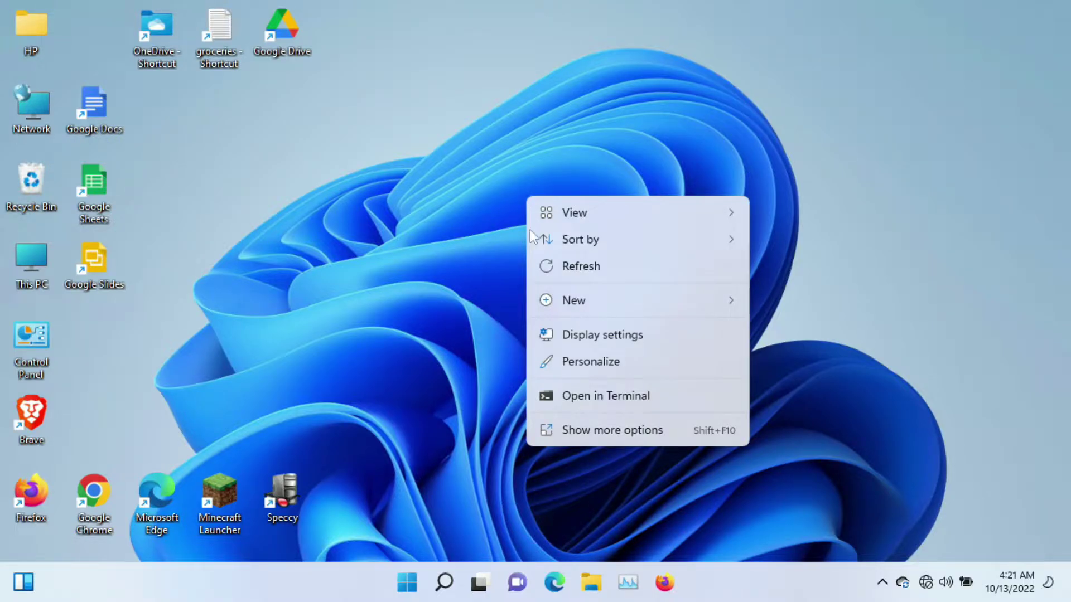
click(601, 431)
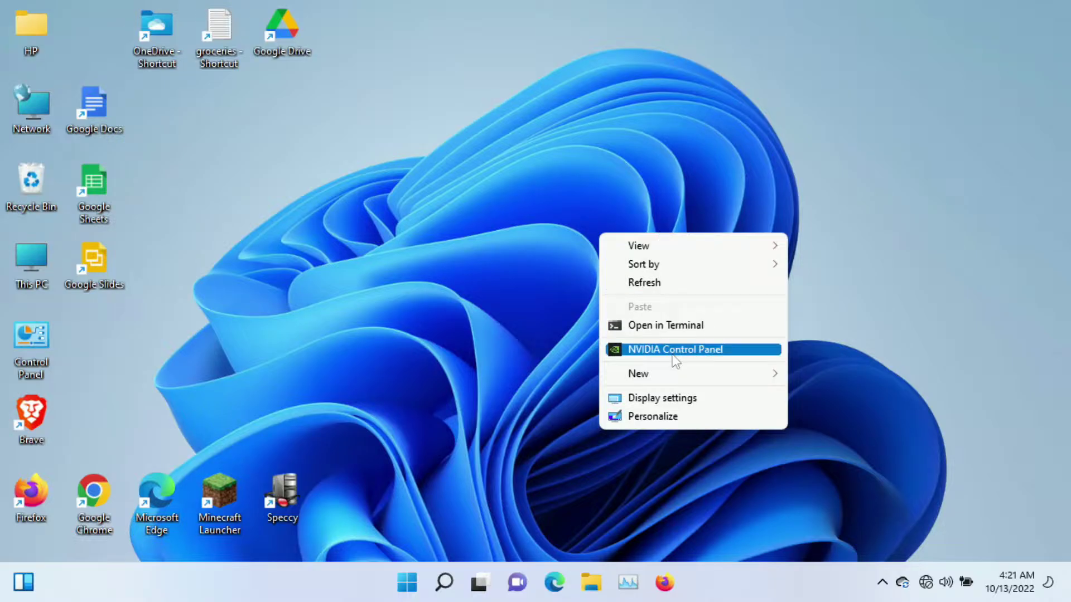
Step: Open Display settings and scroll to Scale & layout, showing 1280 × 720 resolution
click(692, 399)
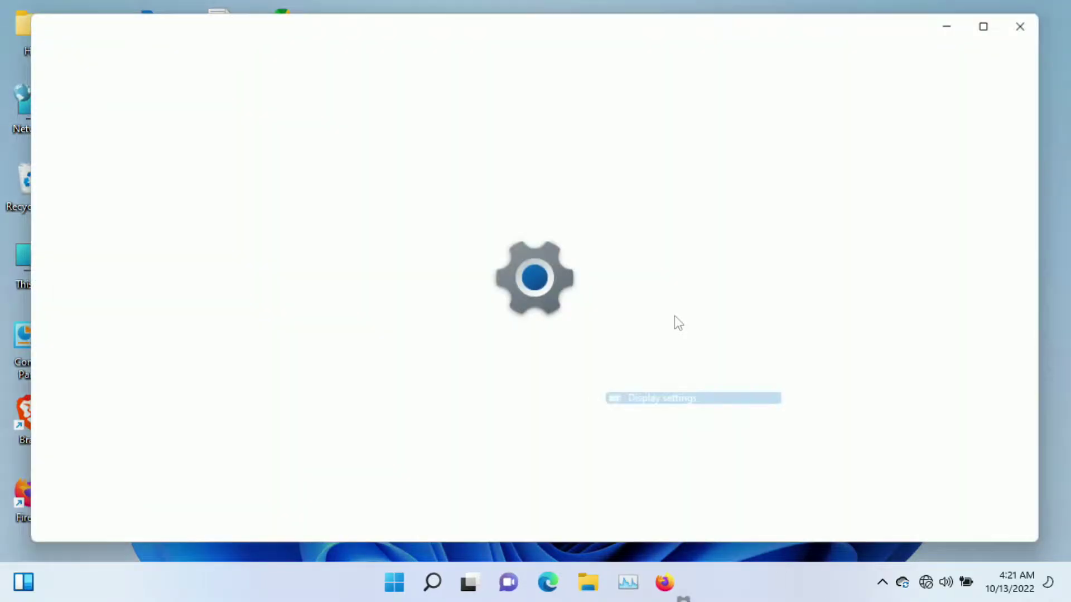
scroll(457, 160, down, 10)
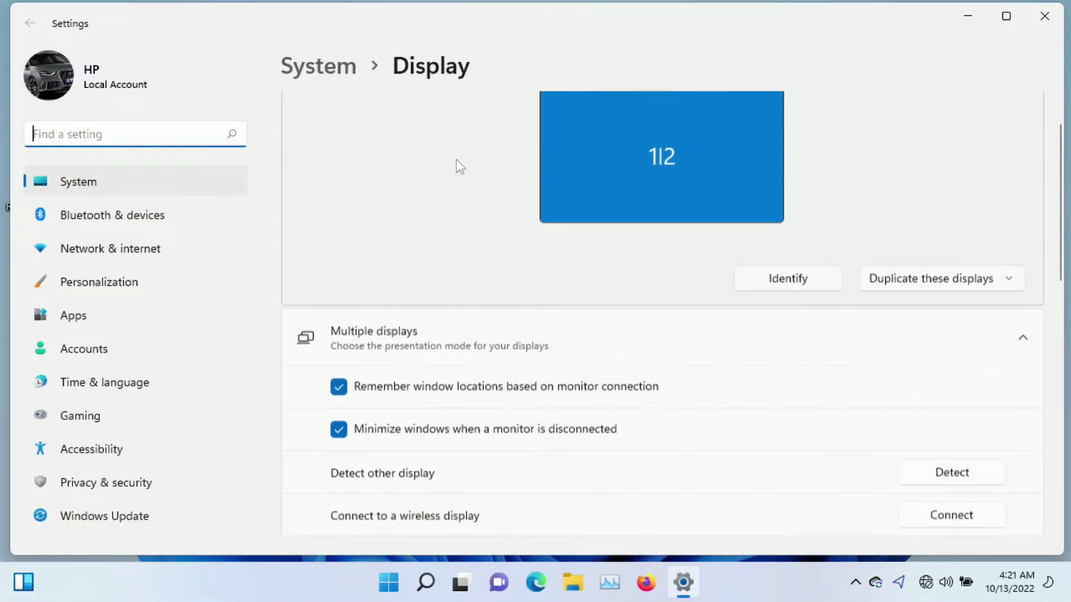
scroll(470, 150, down, 1)
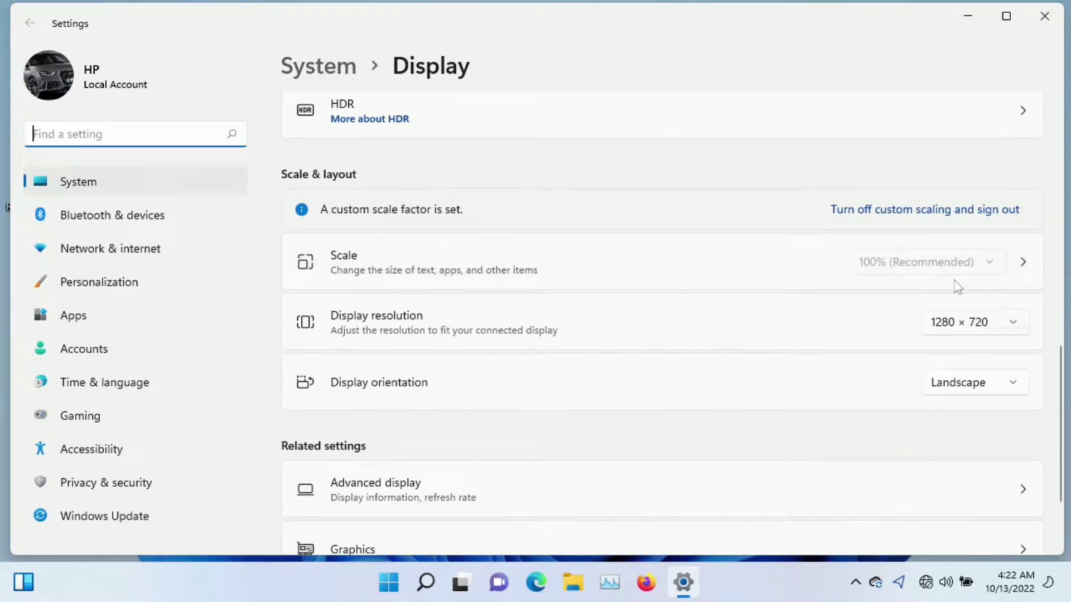
mouse_move(925, 12)
mouse_down()
mouse_move(941, 31)
mouse_move(928, 10)
mouse_move(928, 19)
mouse_up()
Step: Maximize Settings and pick 1920 × 1080 (Recommended) from the Display resolution list
double_click(928, 19)
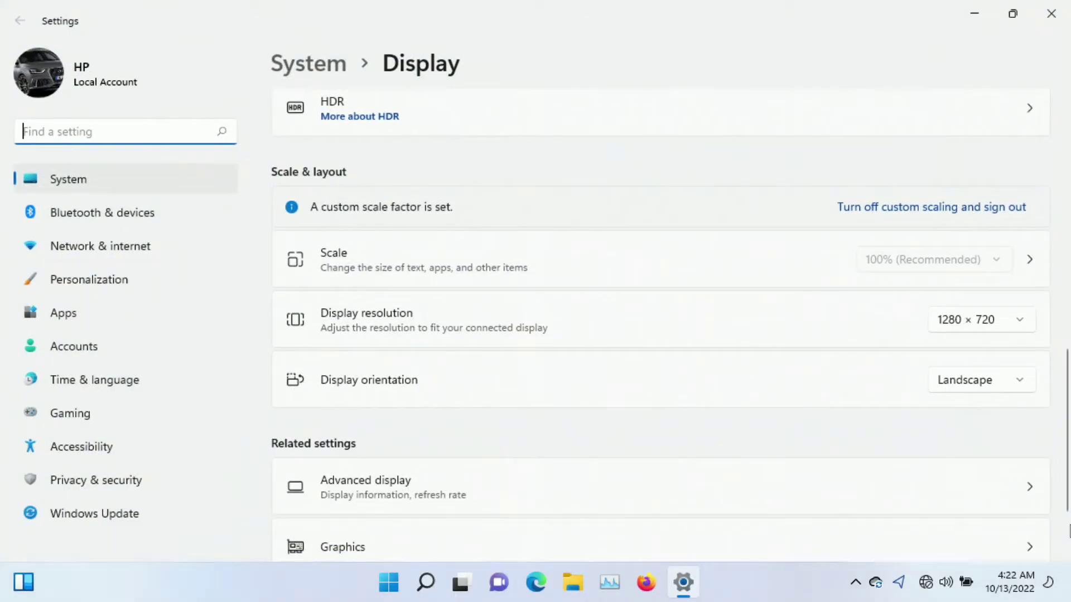
click(1027, 321)
scroll(973, 334, up, 3)
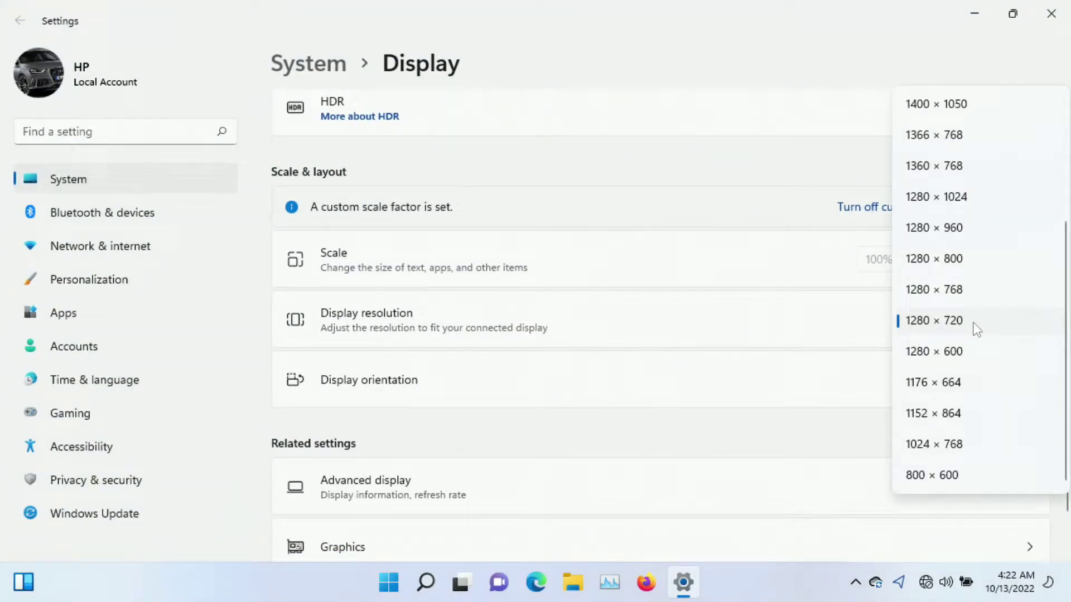
scroll(957, 336, up, 2)
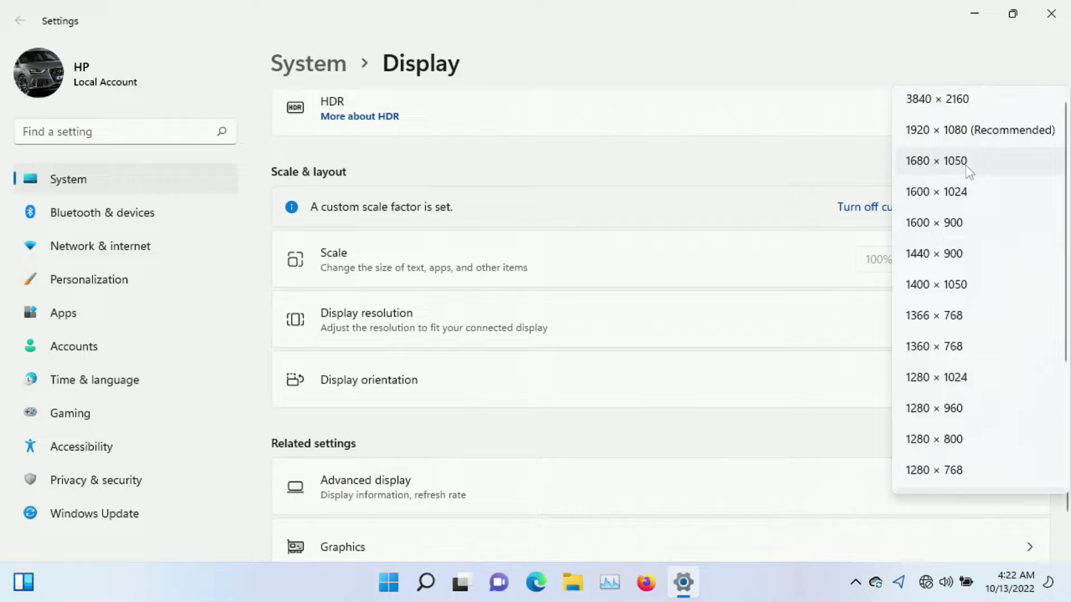
click(976, 131)
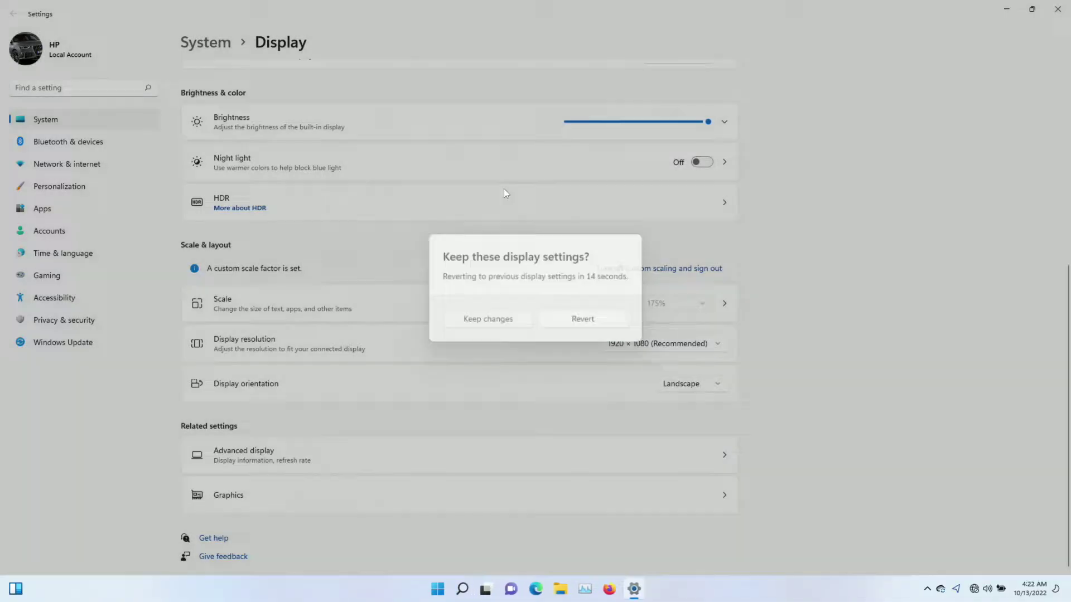
Step: Try the 1280 × 720 resolution and keep the change
drag(539, 19, 582, 96)
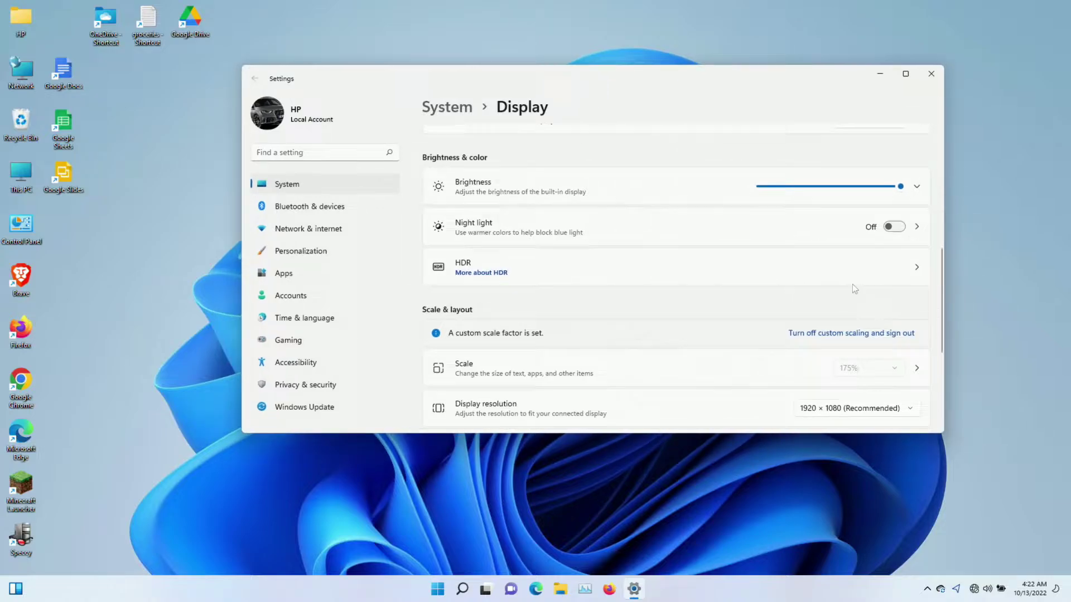
scroll(854, 287, down, 1)
click(851, 364)
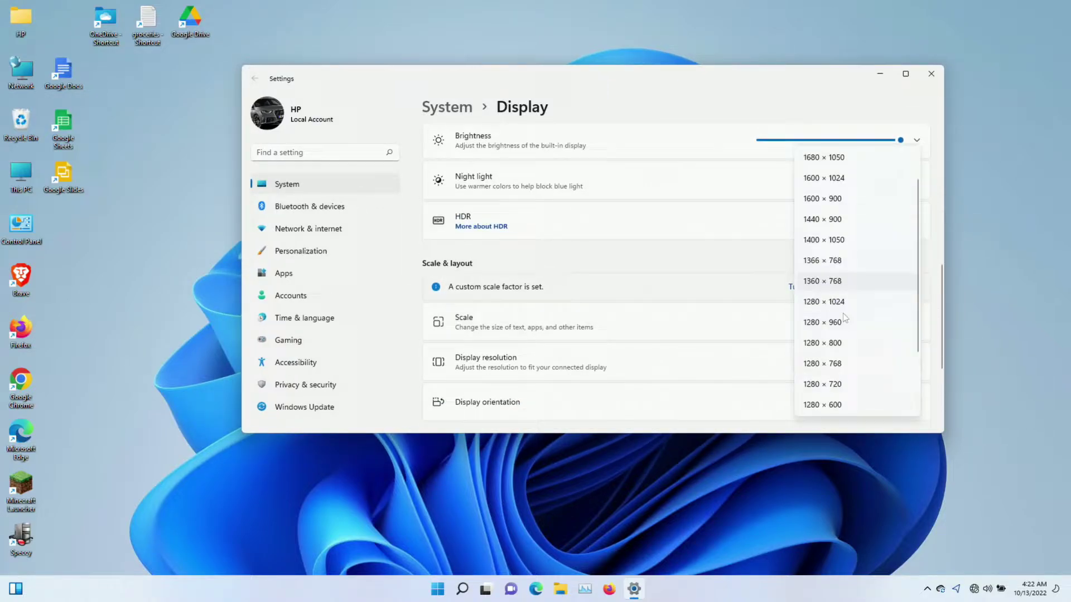
click(829, 384)
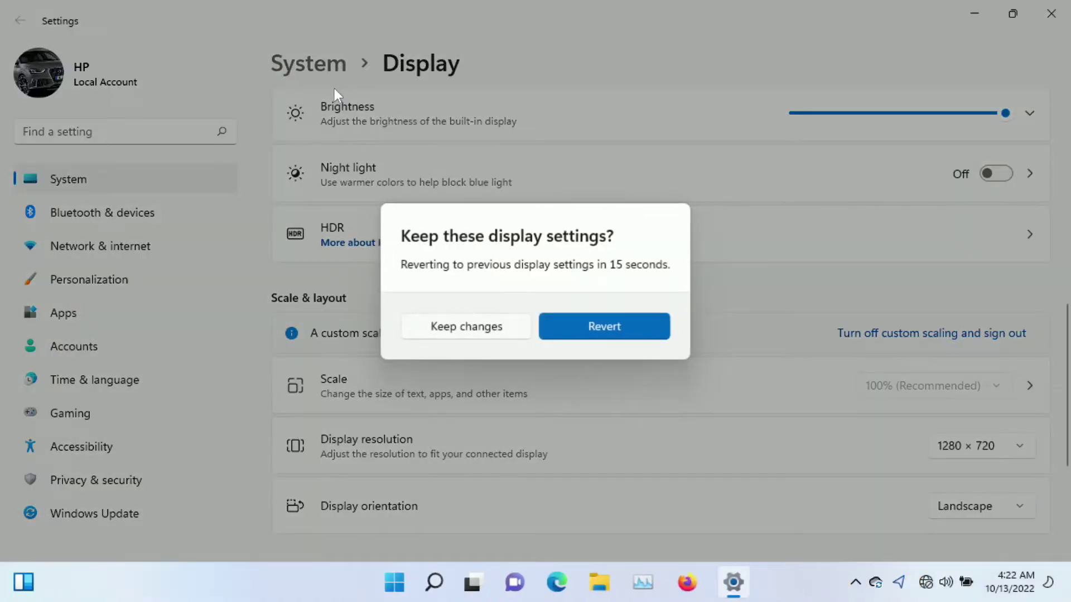
click(458, 337)
Step: Switch back to 1920 × 1080 and keep the change
drag(376, 5, 459, 33)
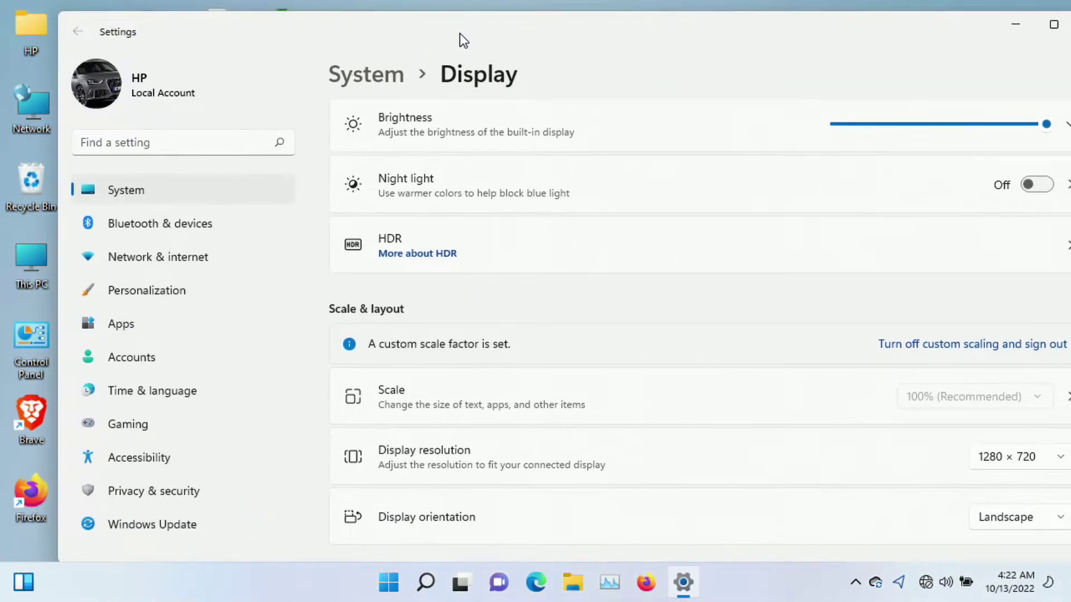
click(1026, 456)
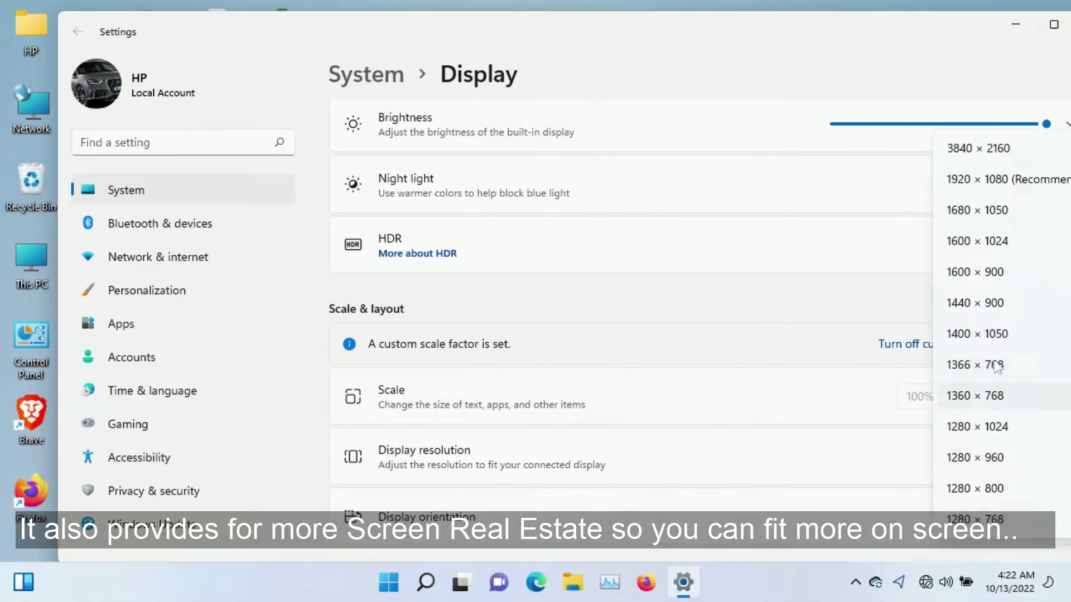
click(981, 179)
click(524, 277)
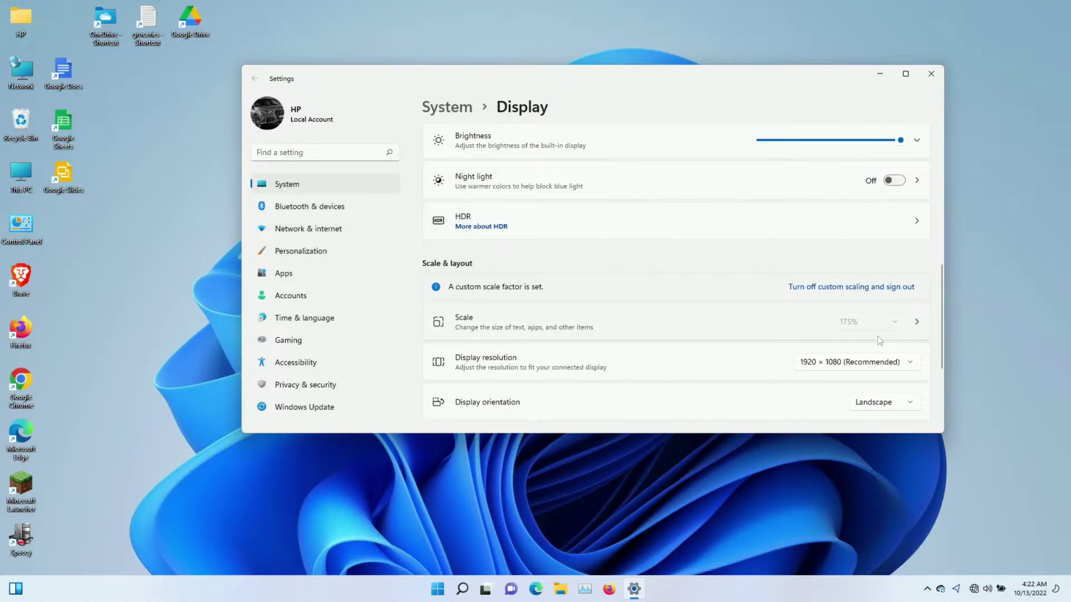
Step: Change the display resolution to 3840 × 2160 and keep it, revealing the custom scale notice
click(839, 364)
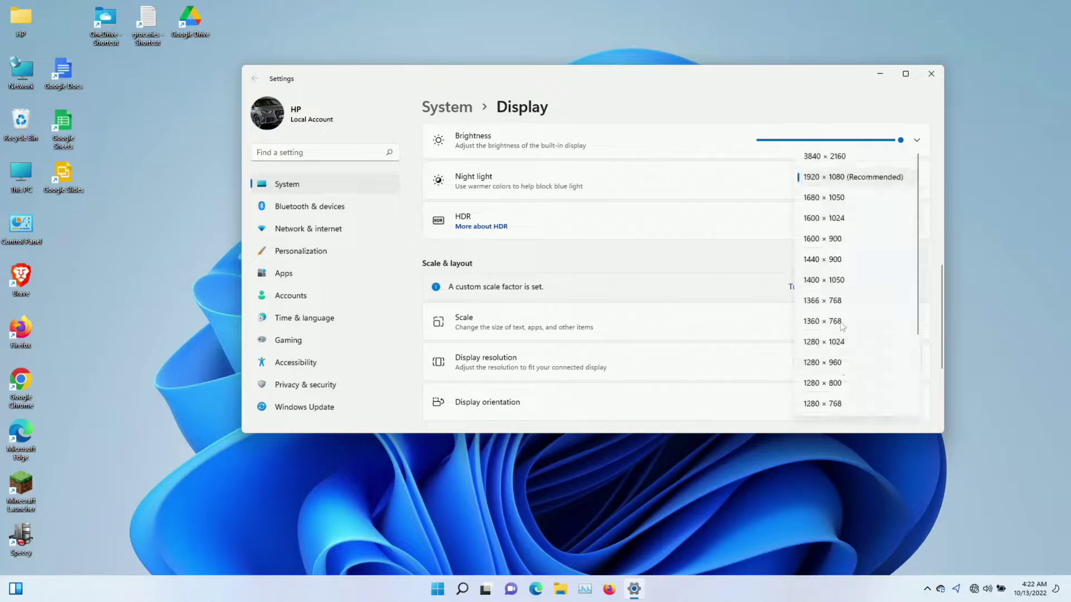
click(853, 177)
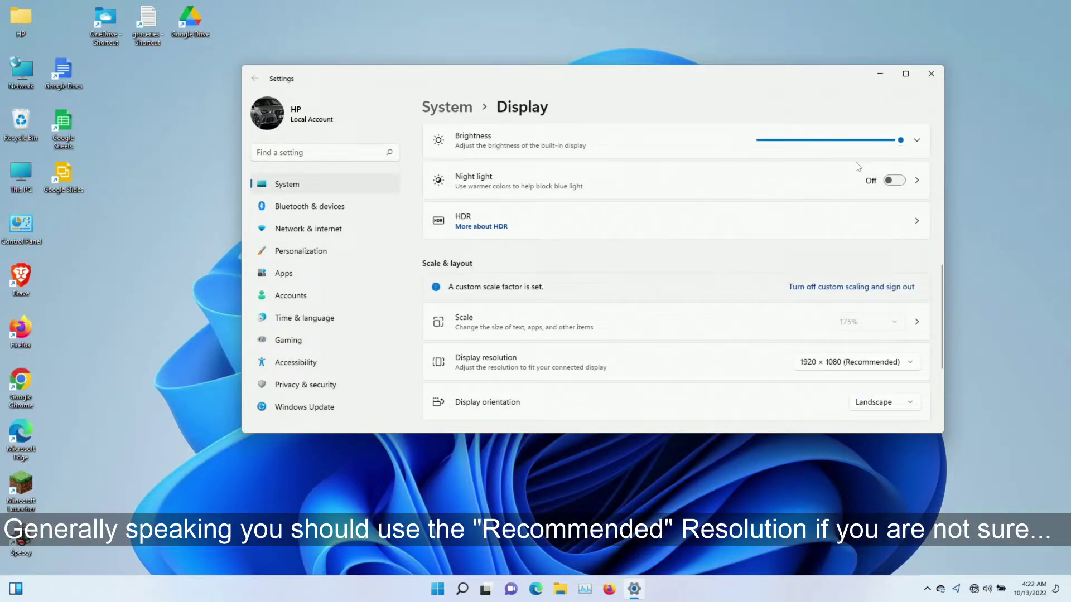
scroll(859, 312, down, 1)
click(859, 330)
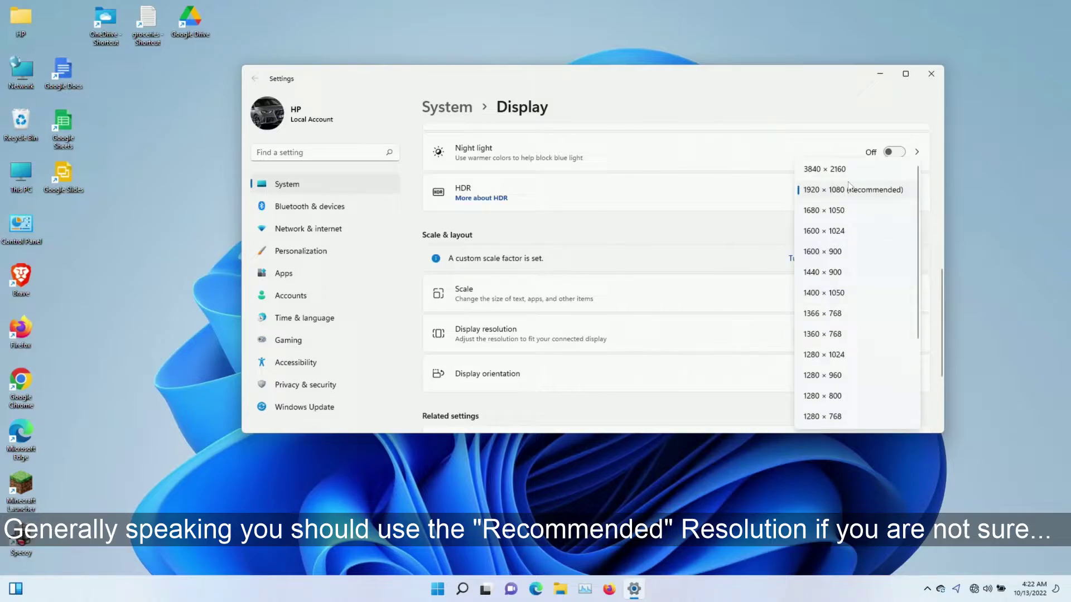
click(837, 169)
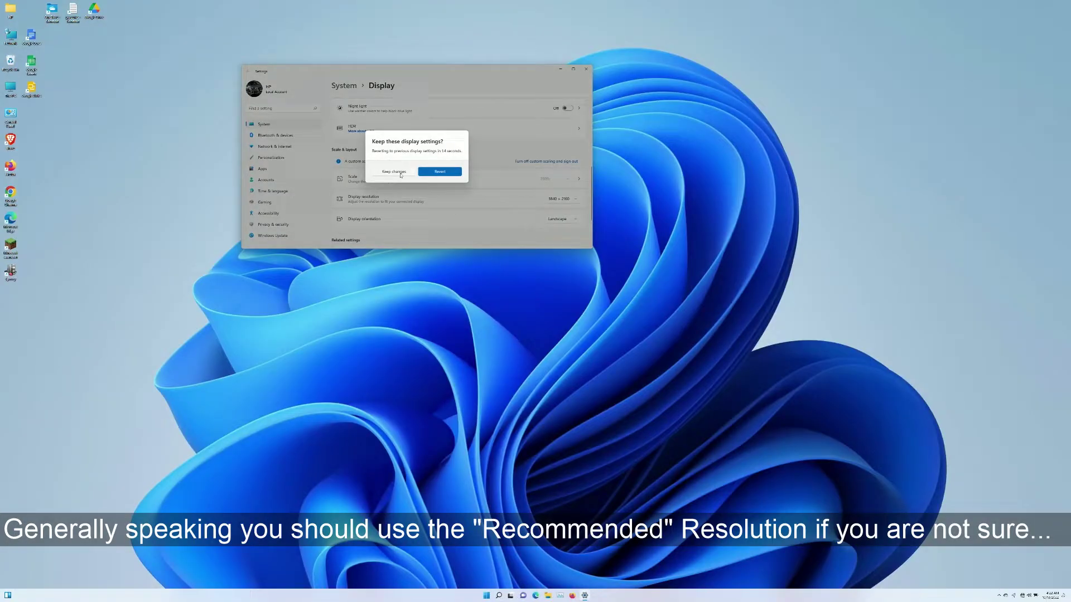
click(393, 171)
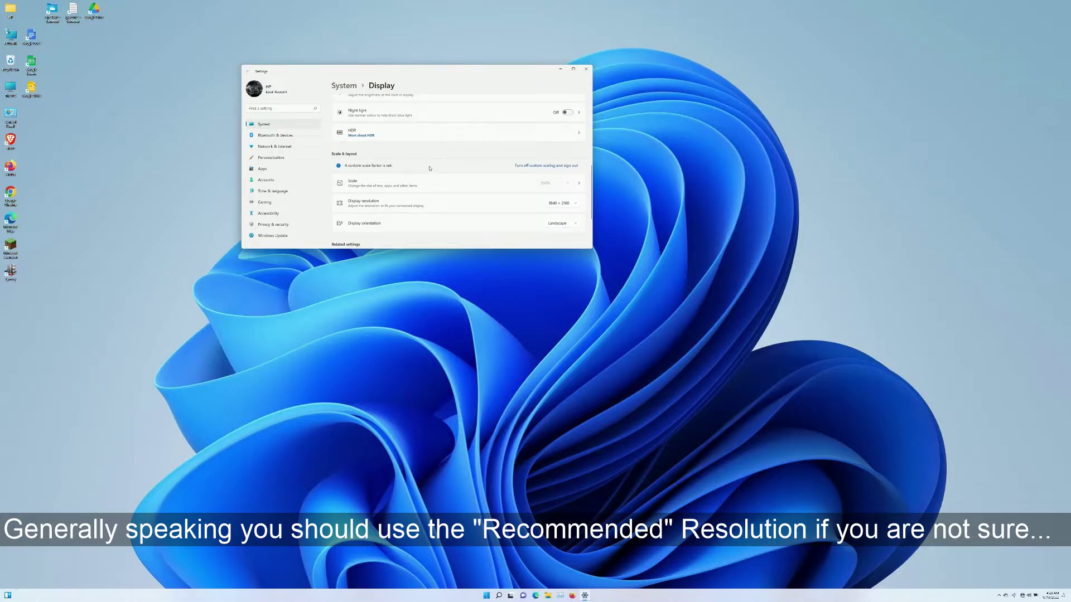
scroll(458, 171, up, 1)
scroll(458, 171, down, 1)
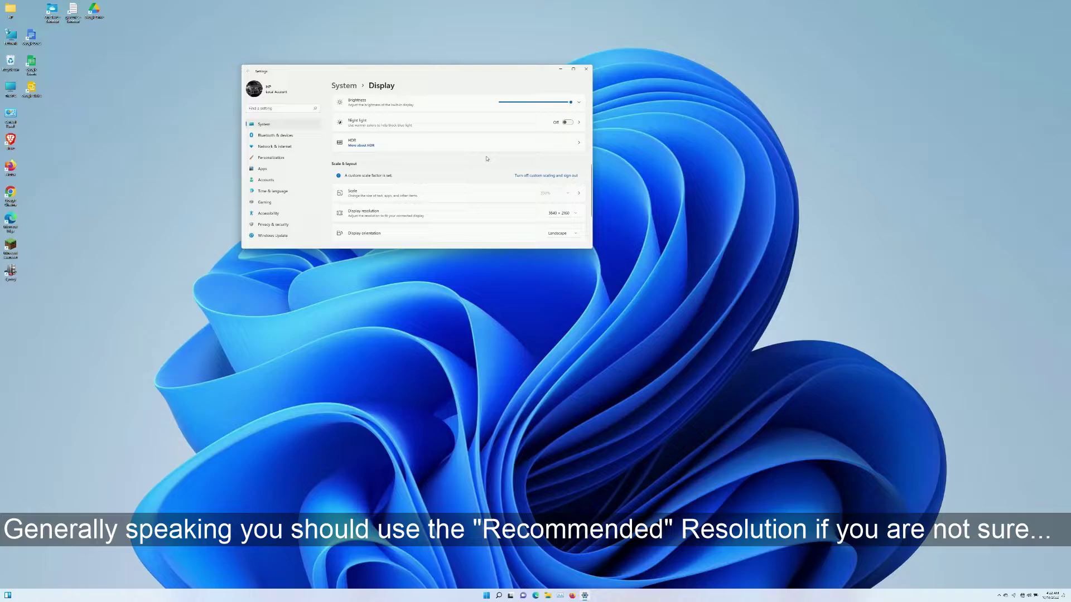
scroll(338, 181, down, 2)
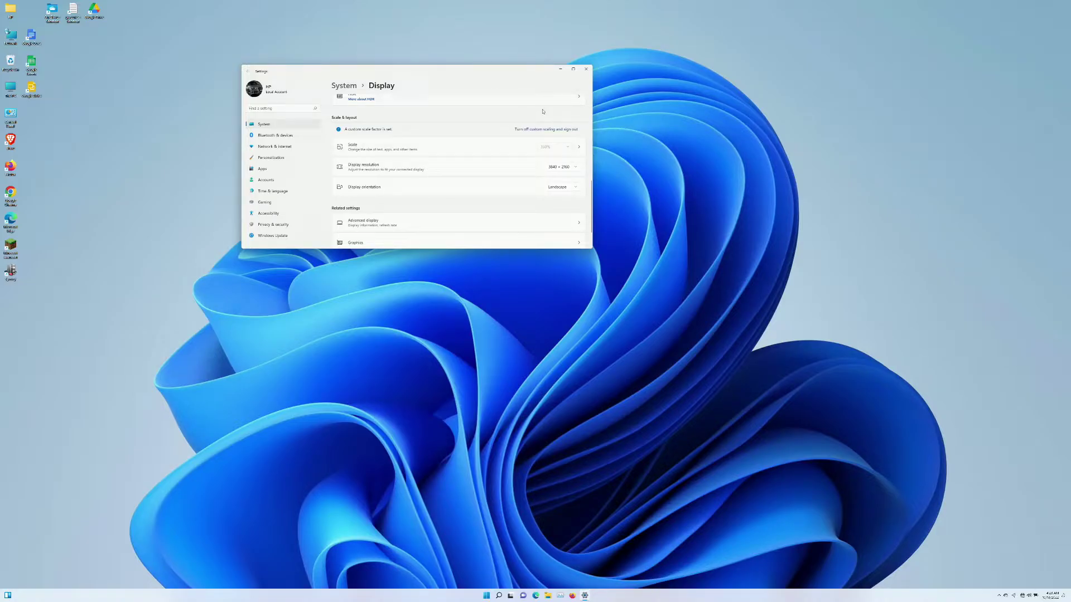
drag(521, 74, 571, 86)
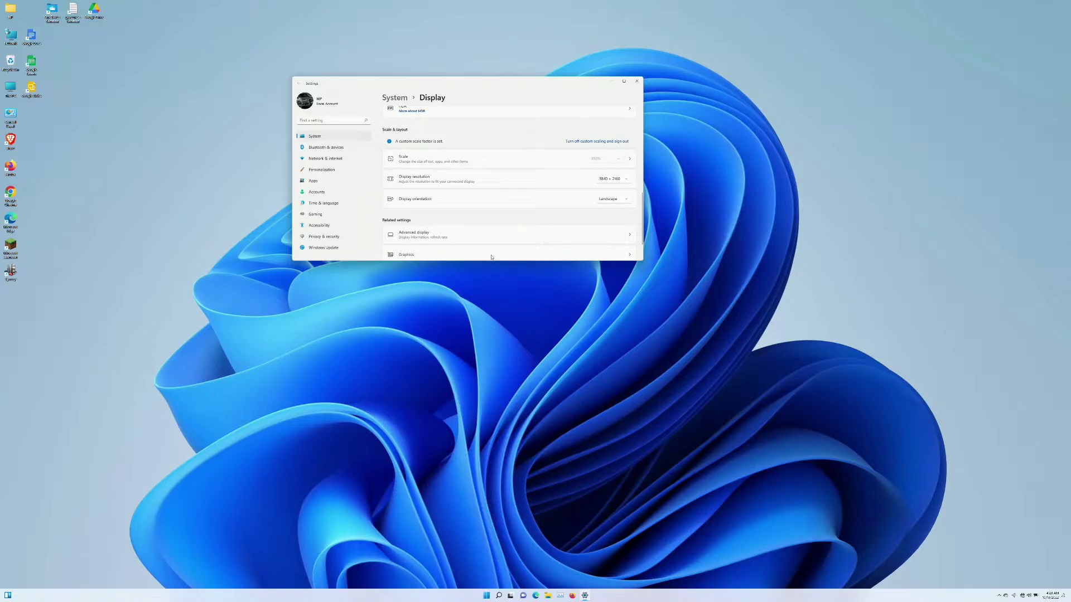
Step: In Custom scaling, replace the current value with 50
click(551, 161)
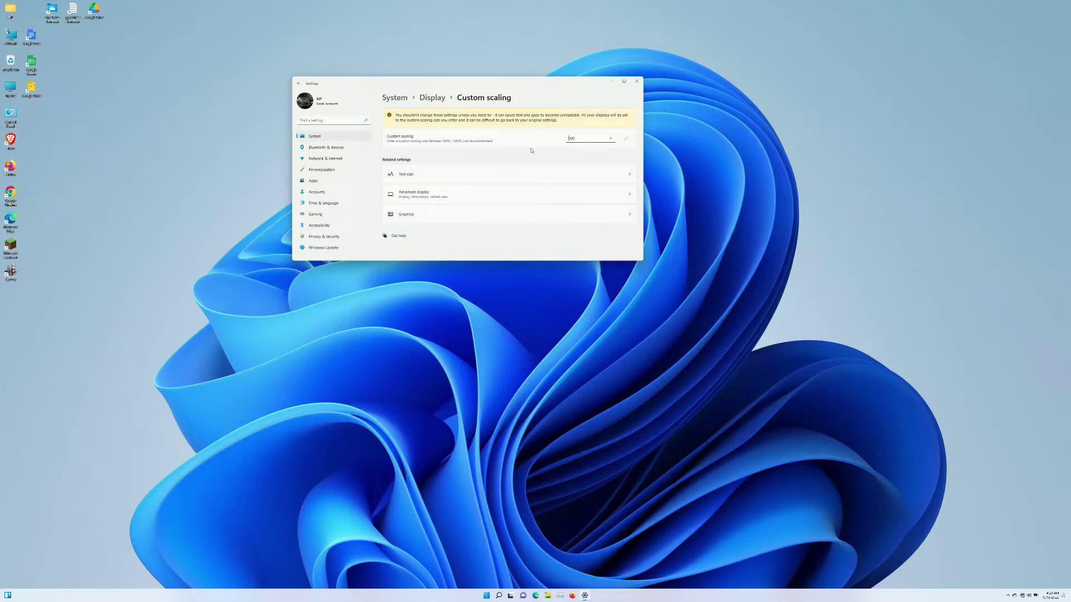
double_click(577, 138)
key(BackSpace)
text(50)
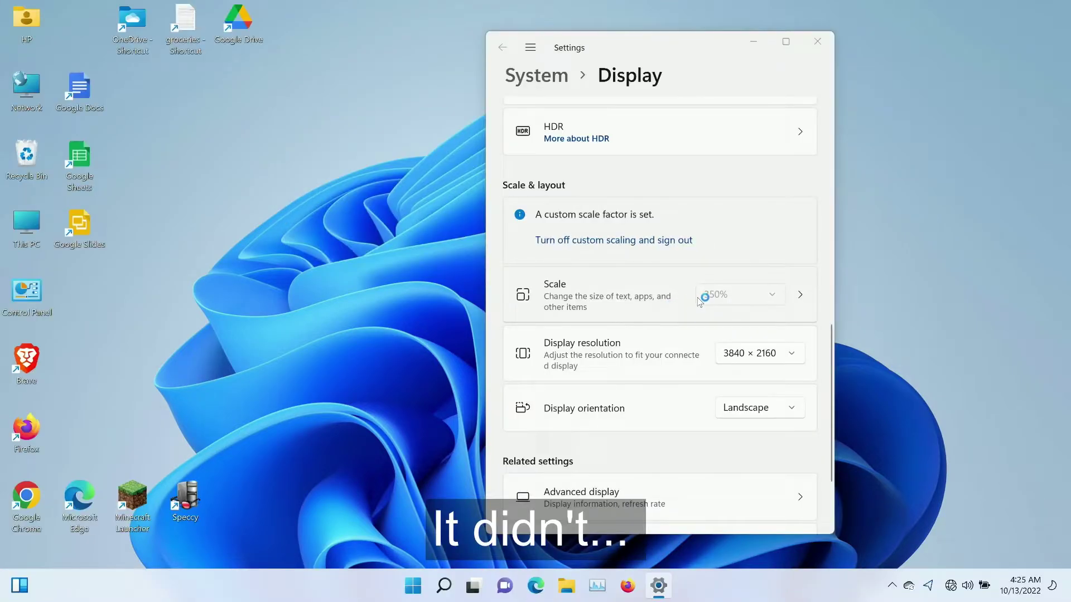
Step: Reopen Custom scaling and replace the 250 value with 300
click(701, 296)
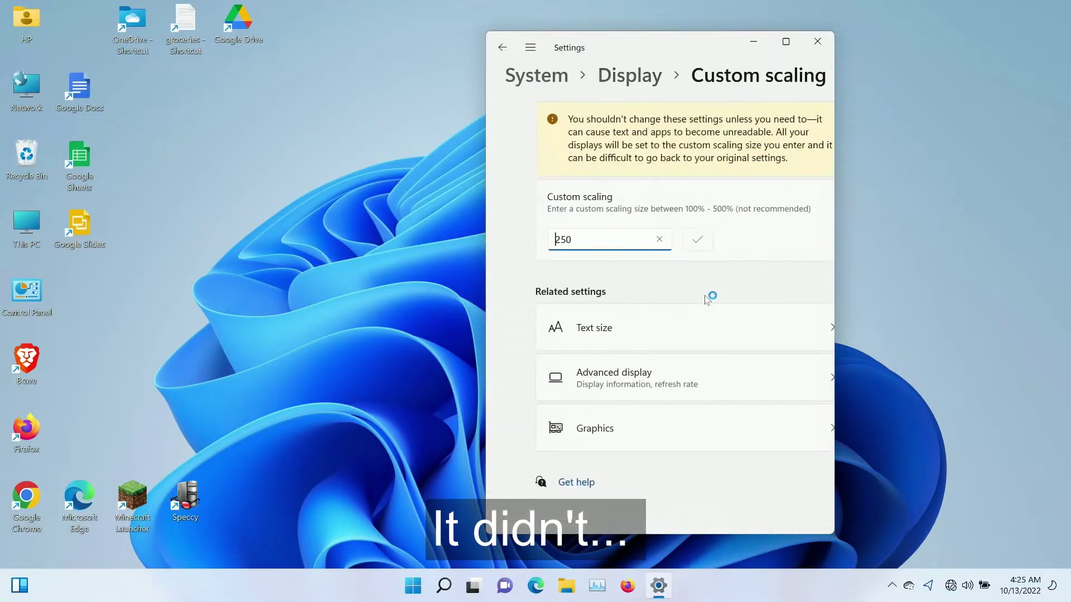
double_click(545, 246)
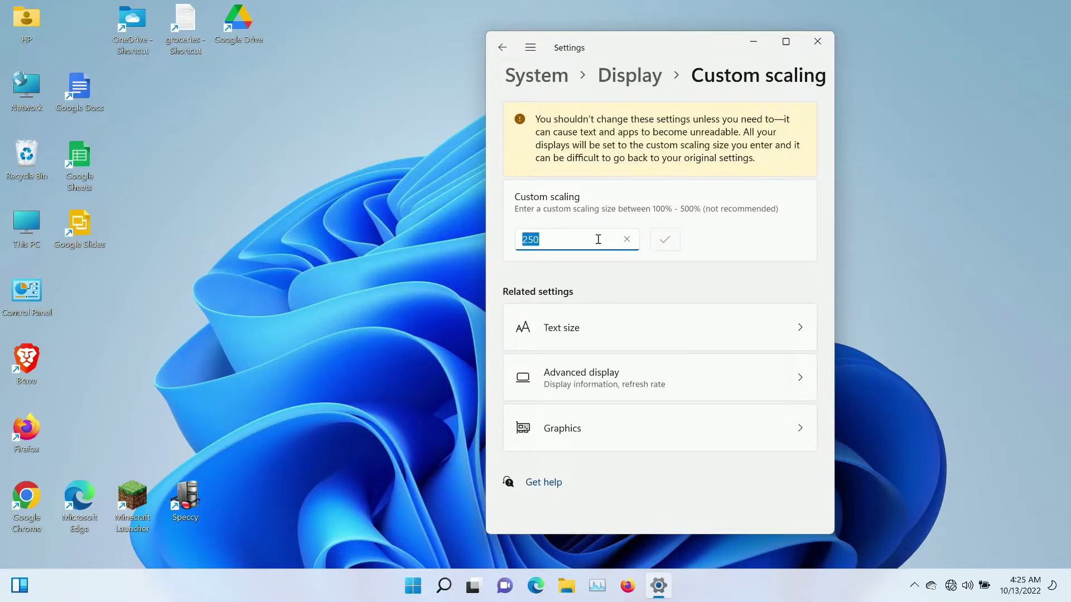
text(300)
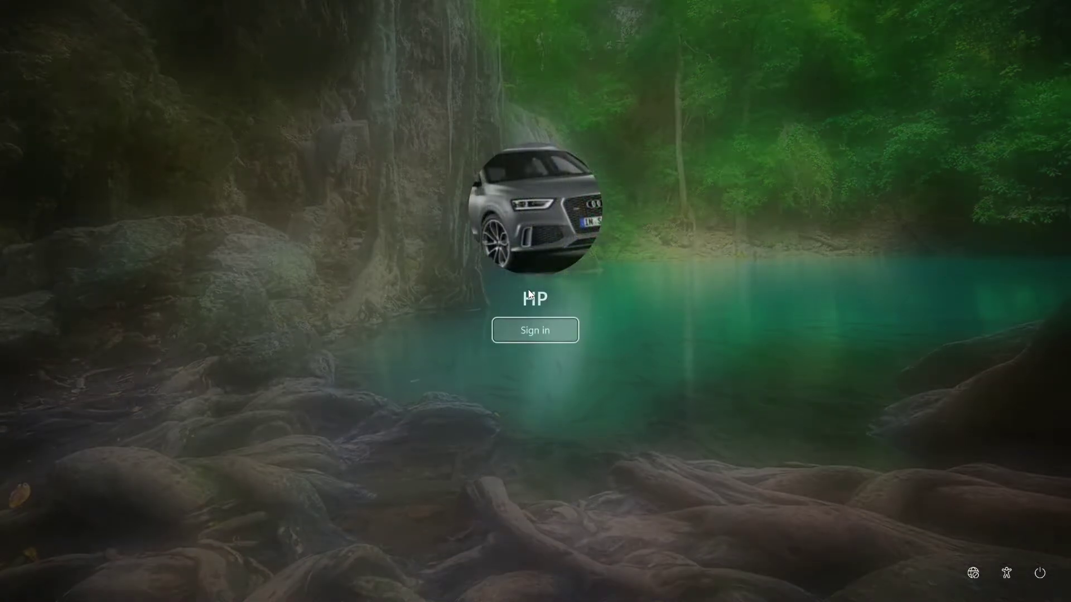
Step: Sign back in at the lock screen and right-click the enlarged desktop
click(554, 329)
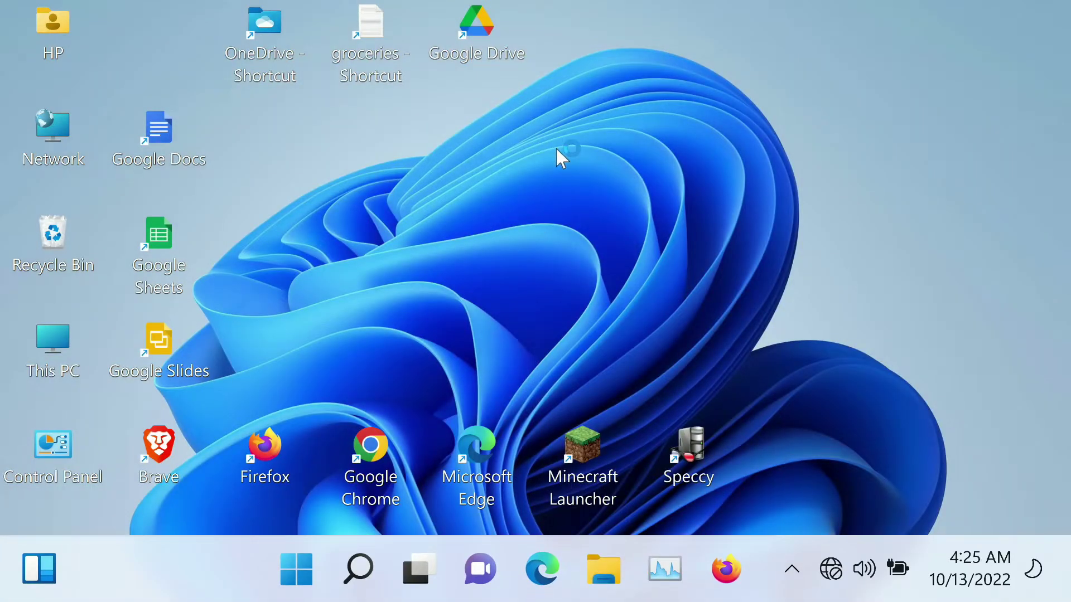
right_click(552, 146)
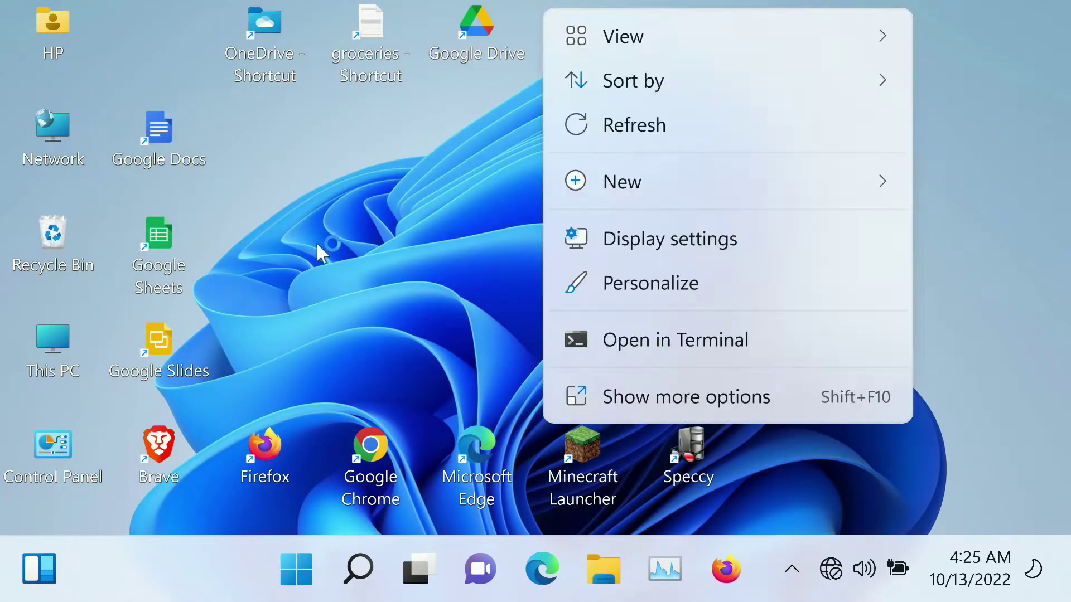
Step: Open Display settings and review the 3840 × 2160 resolution list at 350% scale
click(729, 411)
click(903, 362)
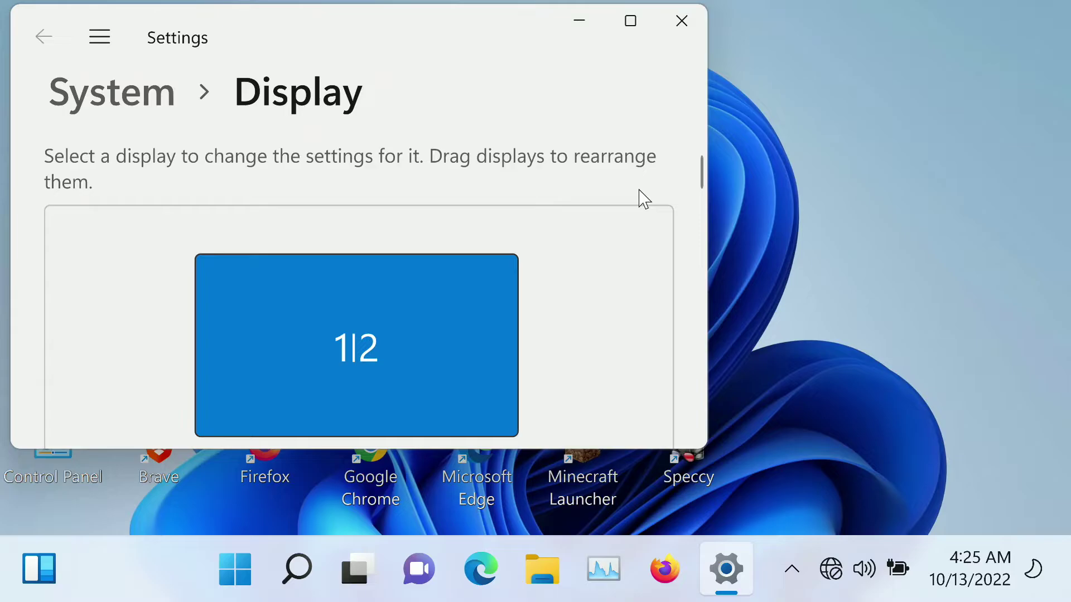
scroll(509, 210, down, 6)
scroll(517, 223, down, 5)
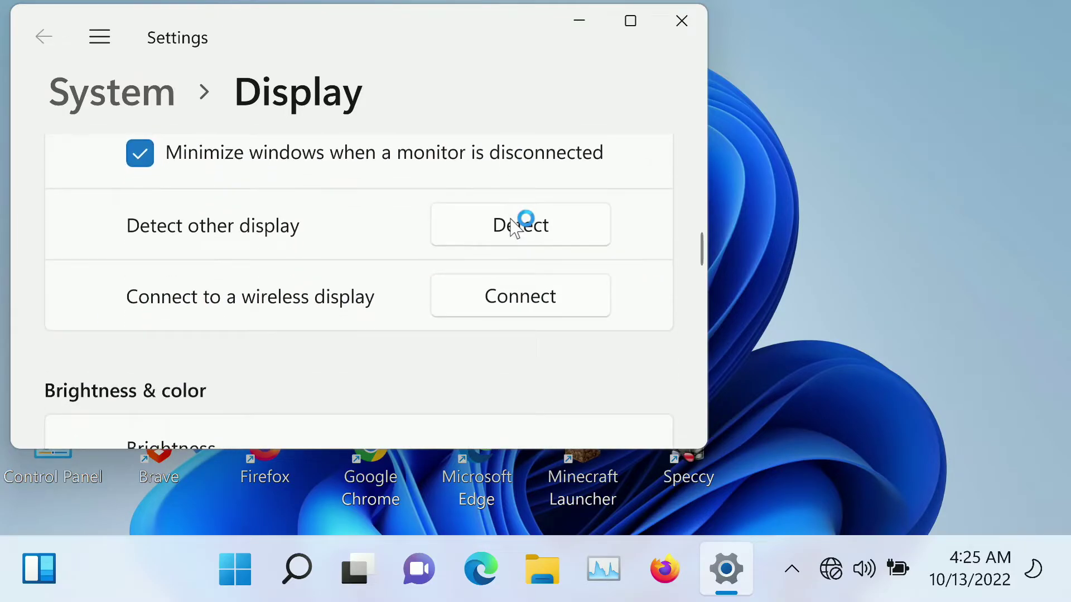
scroll(366, 277, down, 7)
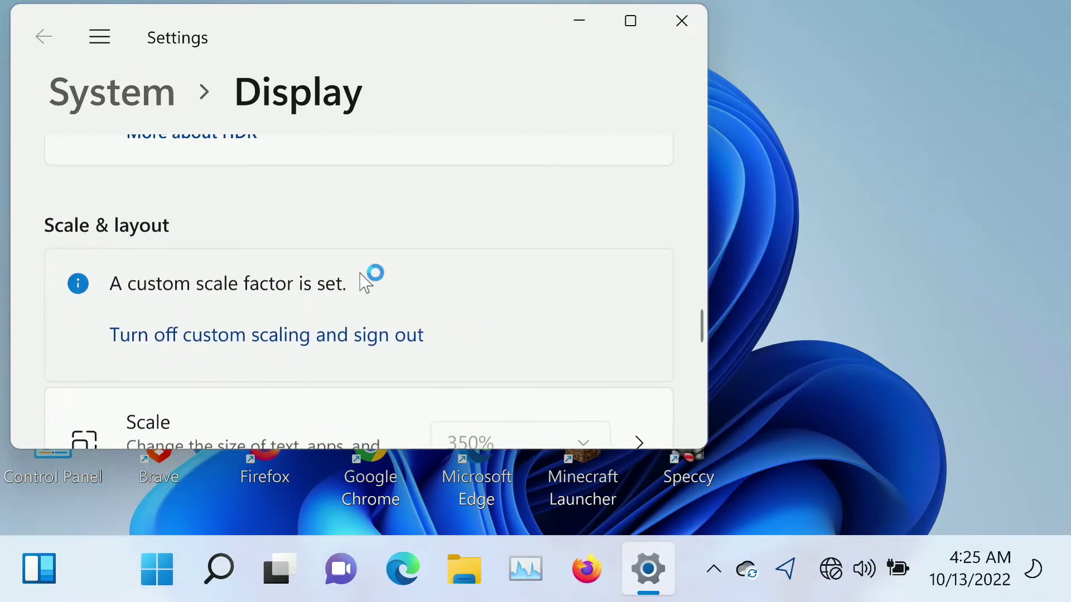
click(614, 332)
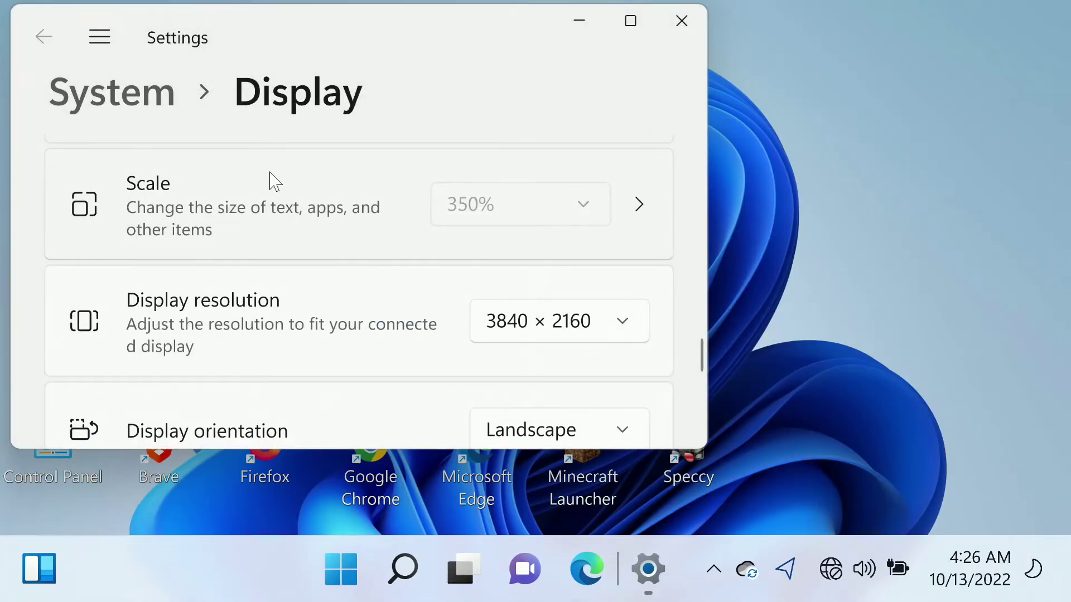
Step: Close the resolution list and change custom scaling from 500 to 100
click(631, 323)
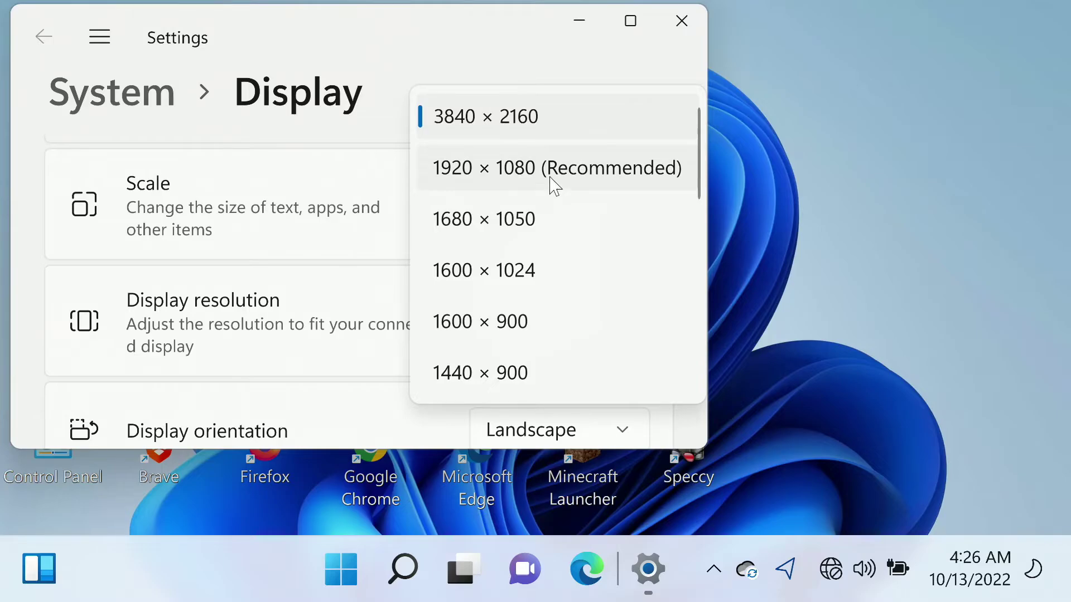
click(357, 189)
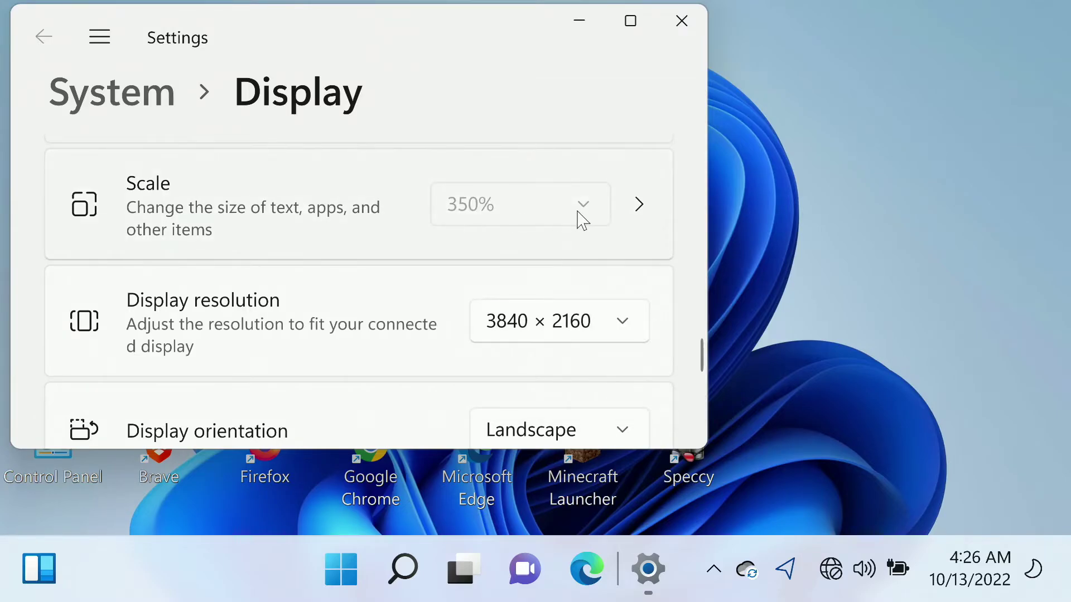
click(510, 179)
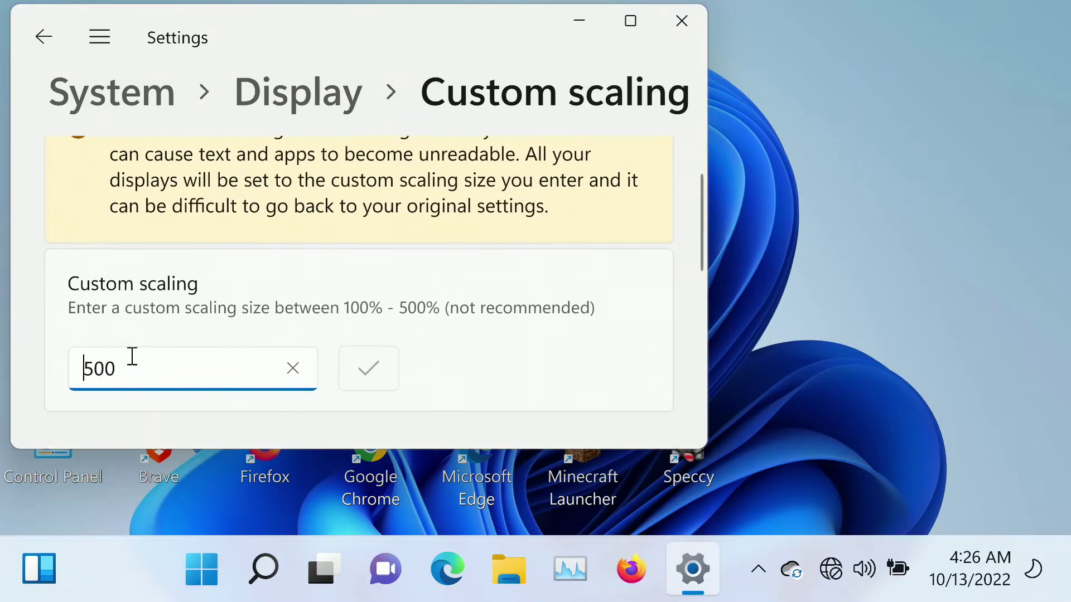
drag(148, 363, 3, 385)
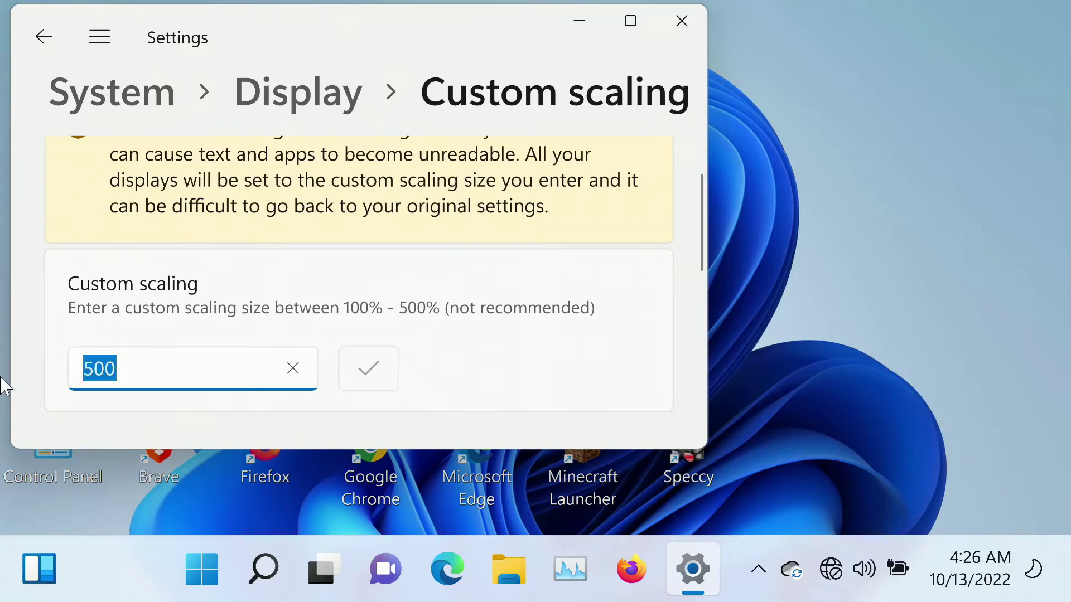
text(100)
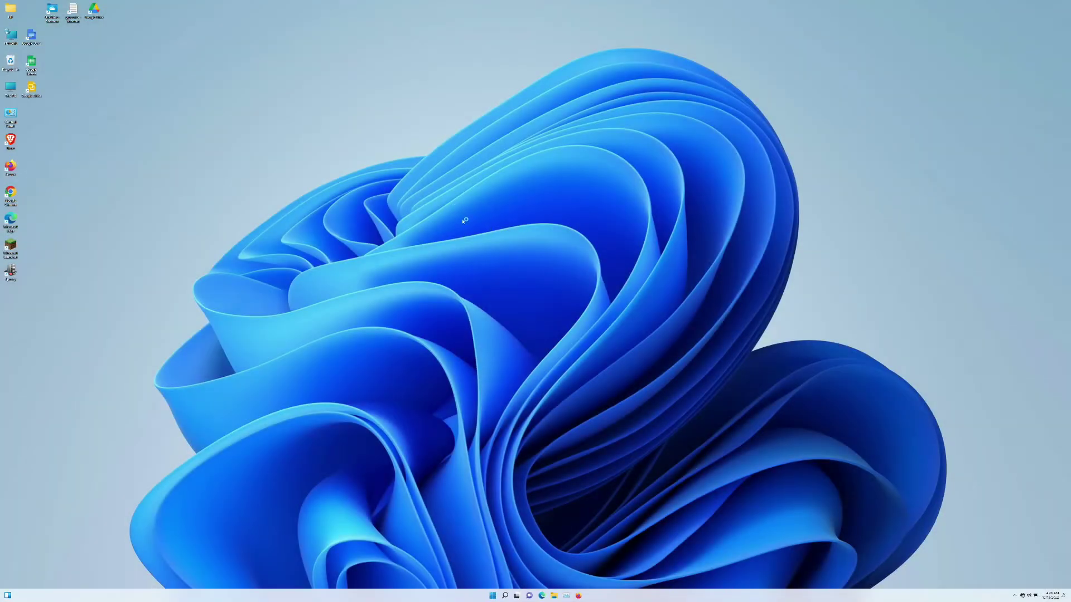
Step: Open Display settings from the desktop menu and center the Settings window
right_click(464, 221)
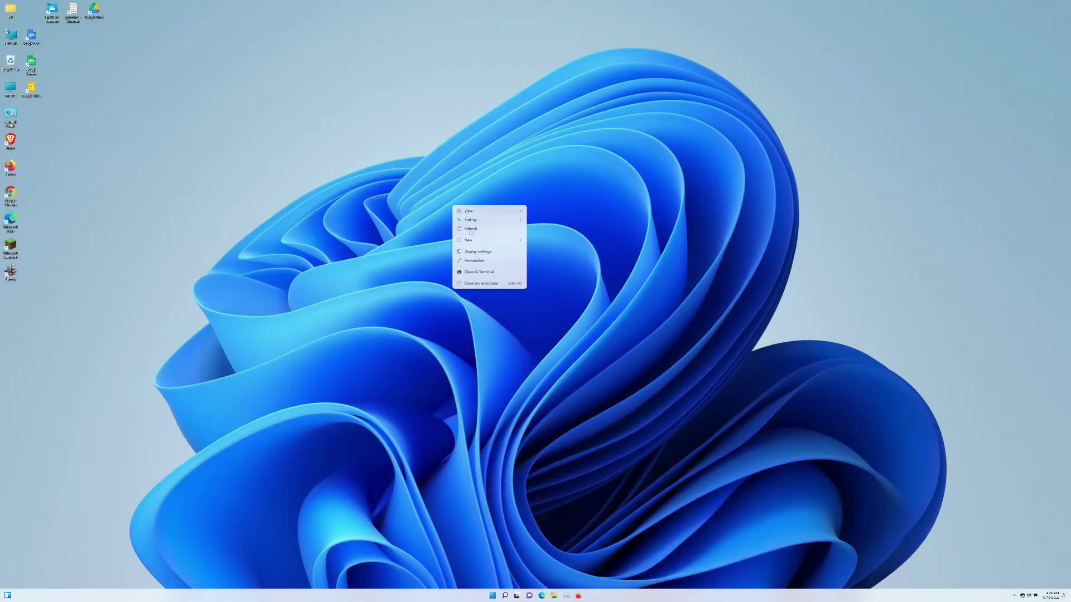
click(479, 285)
click(503, 335)
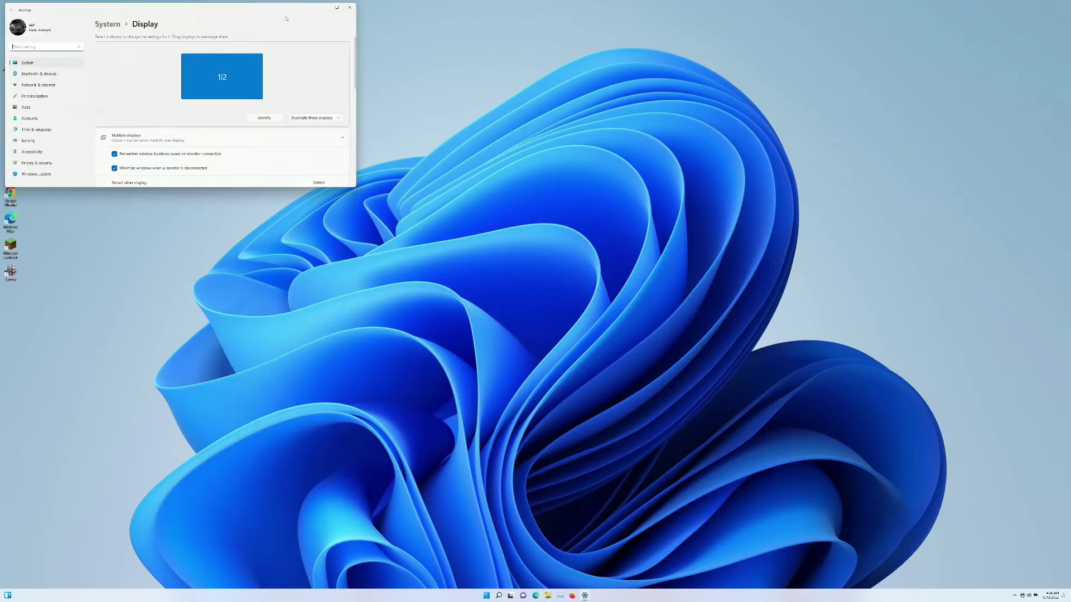
click(382, 18)
drag(287, 12, 609, 109)
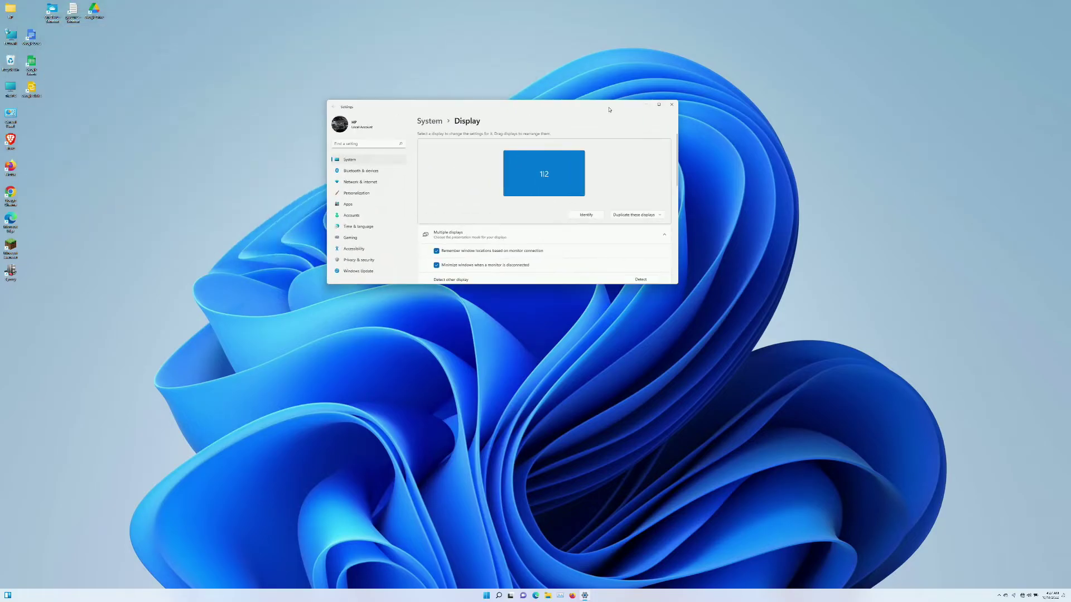
Step: Enlarge the Settings window, scroll down and open the Display resolution list
click(680, 288)
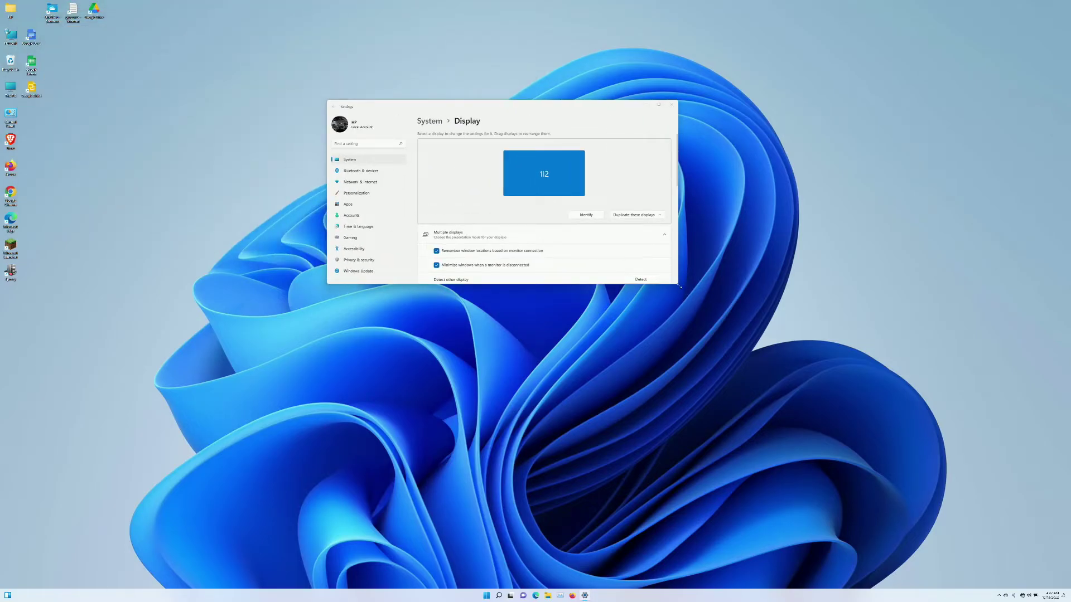
drag(679, 286, 750, 411)
drag(674, 284, 675, 419)
scroll(590, 290, down, 3)
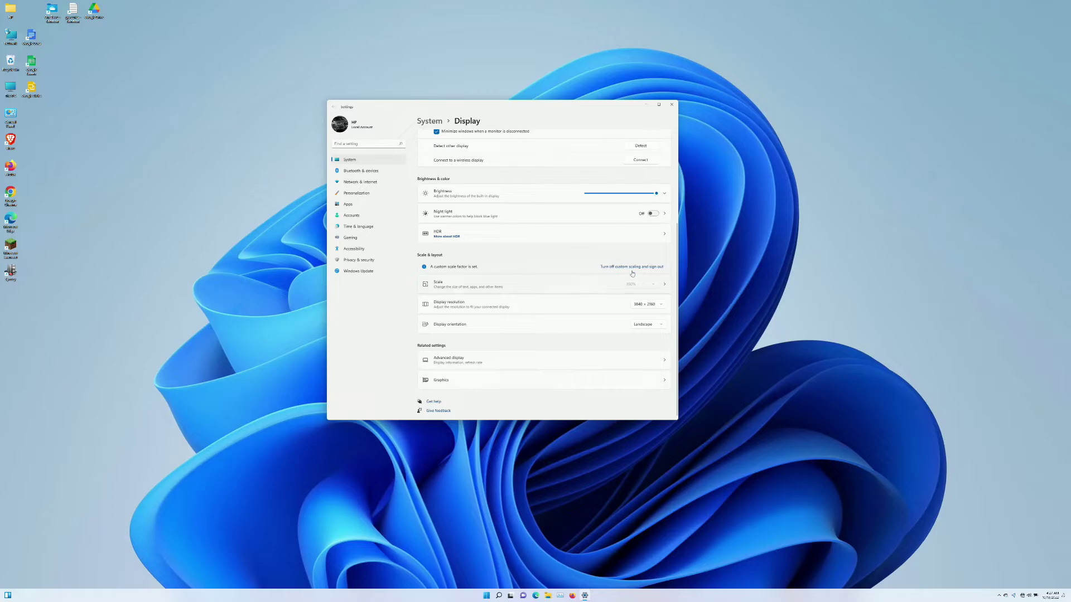
click(653, 304)
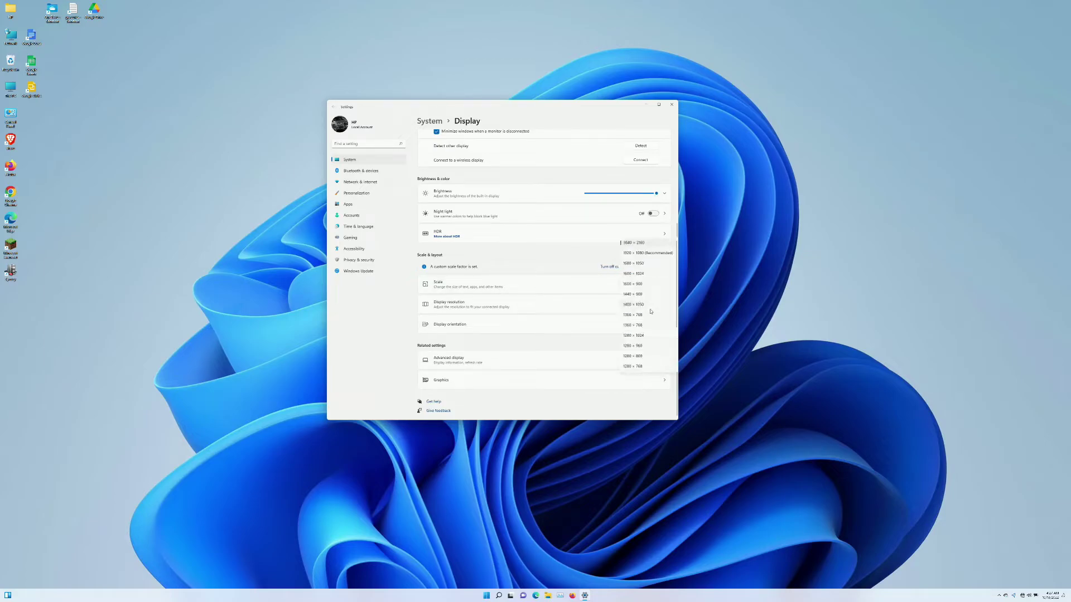
Step: Apply and keep 1920 × 1080, confirm Chrome's zoom is 100%, then close Chrome
click(645, 256)
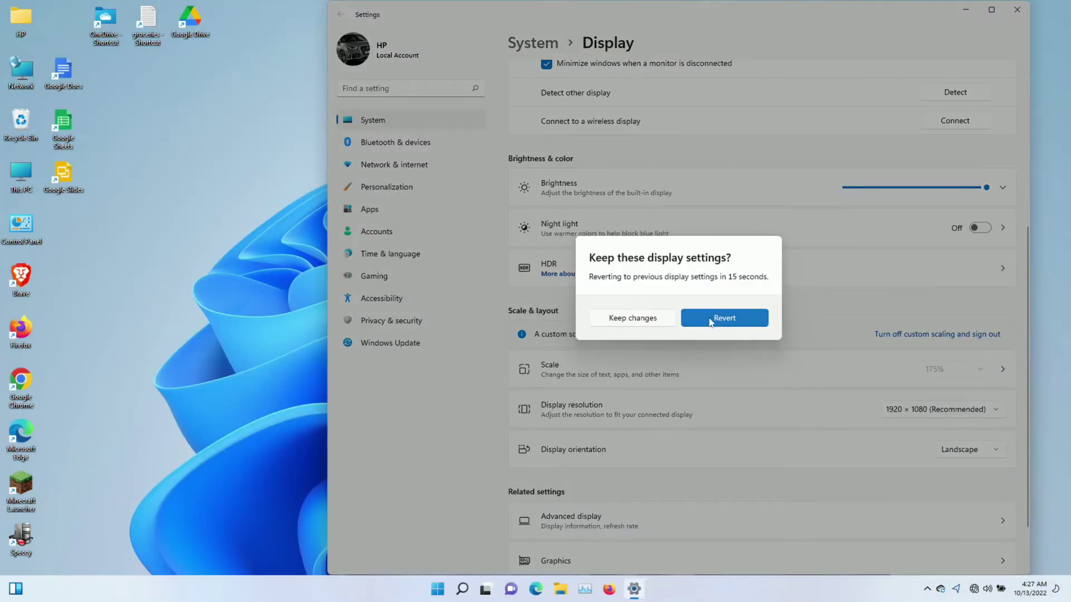
click(651, 320)
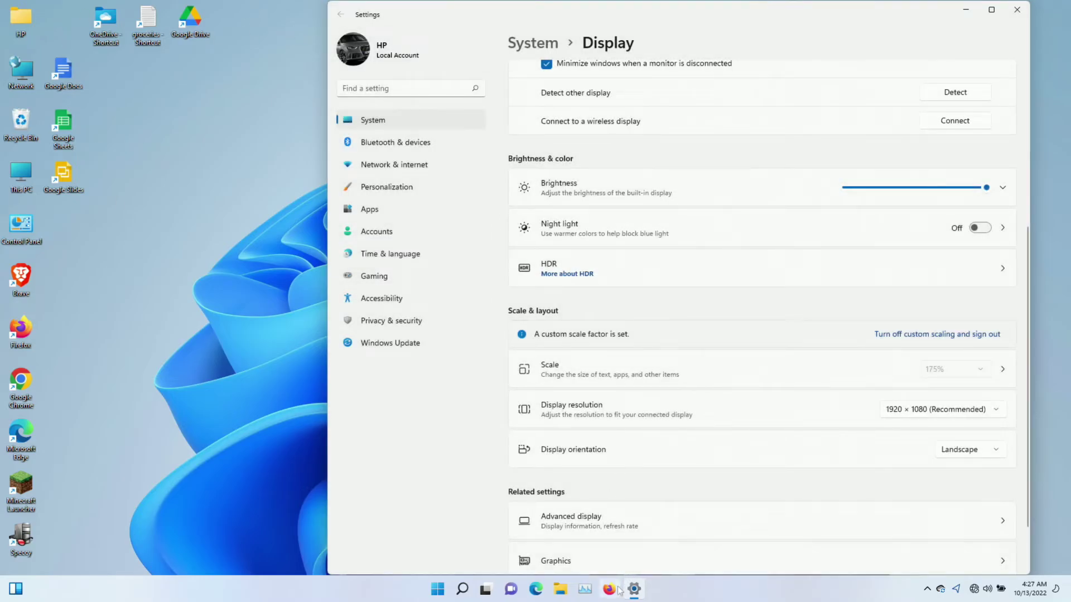
click(25, 398)
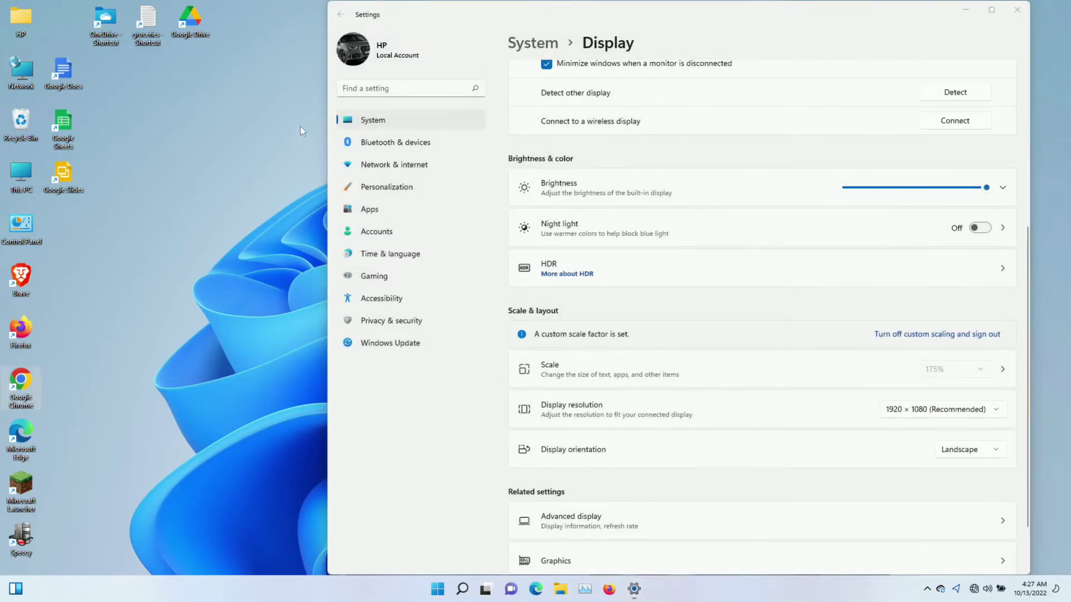
click(1058, 34)
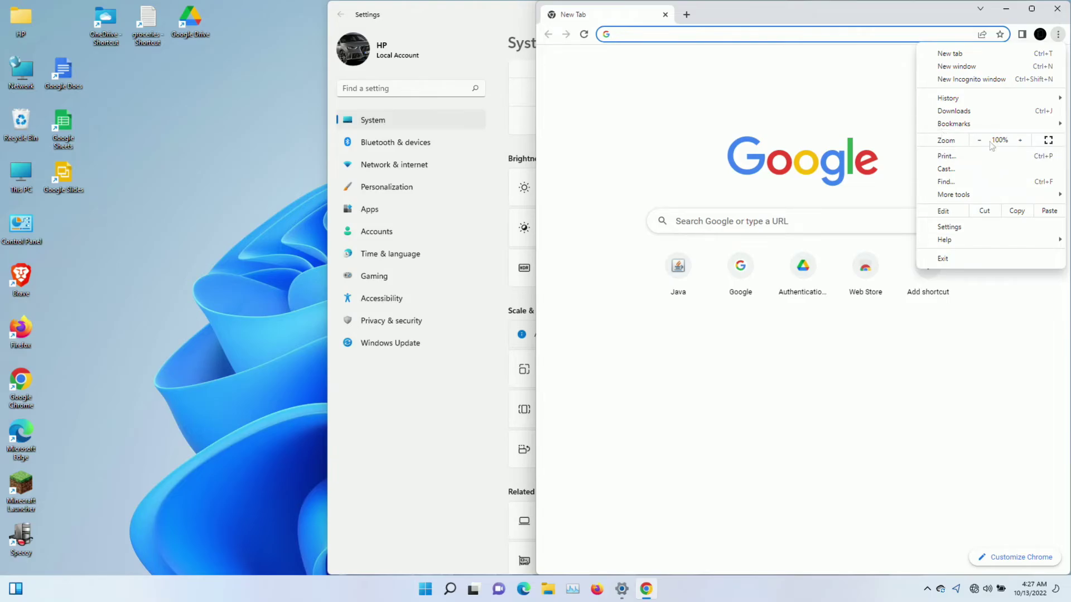
click(692, 82)
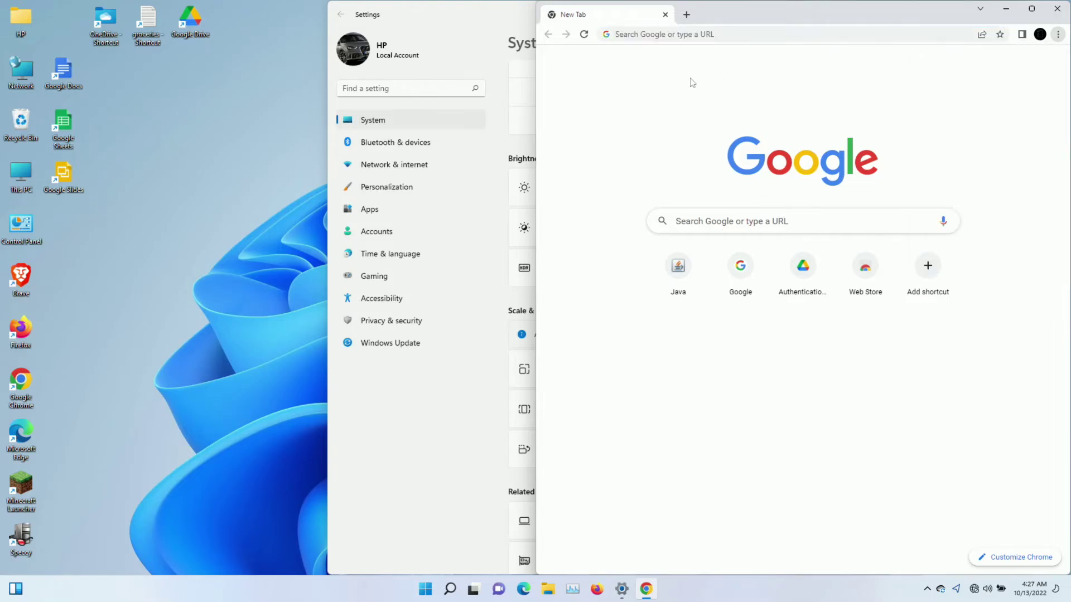
click(1057, 9)
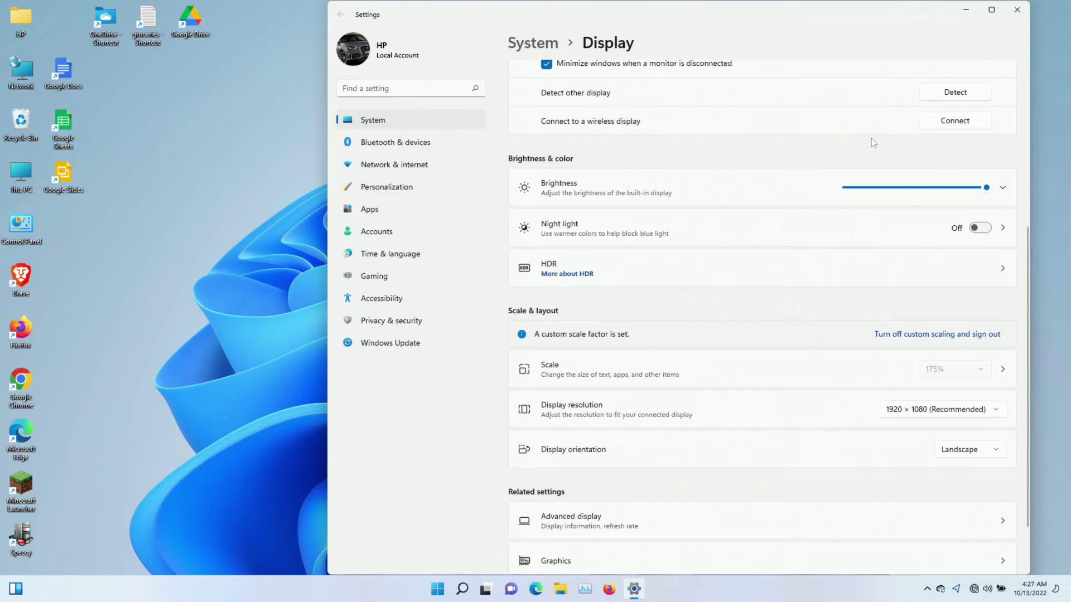
scroll(831, 256, up, 2)
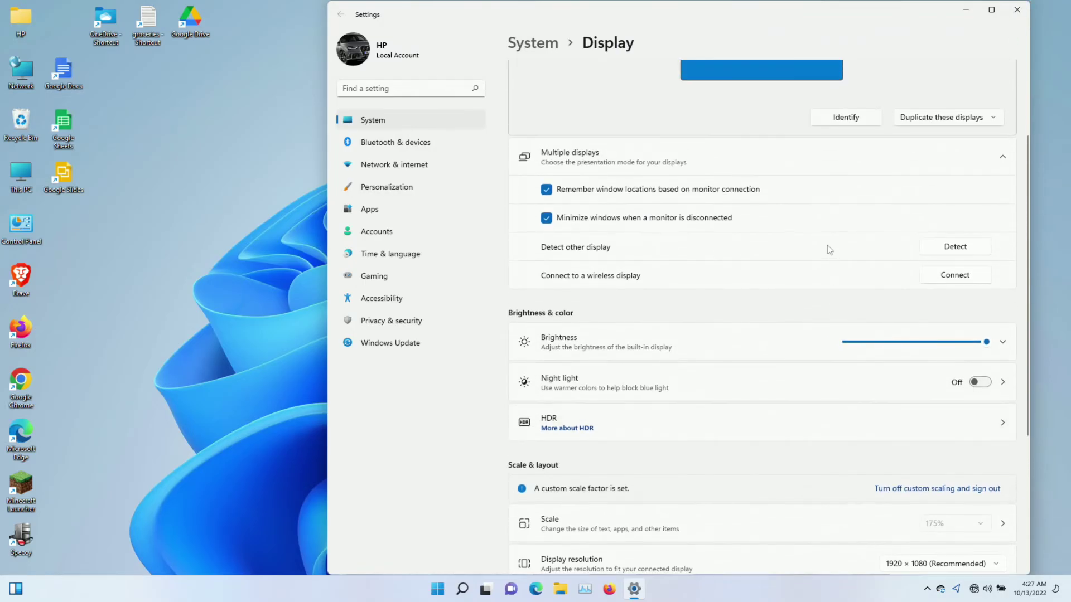
scroll(812, 174, down, 3)
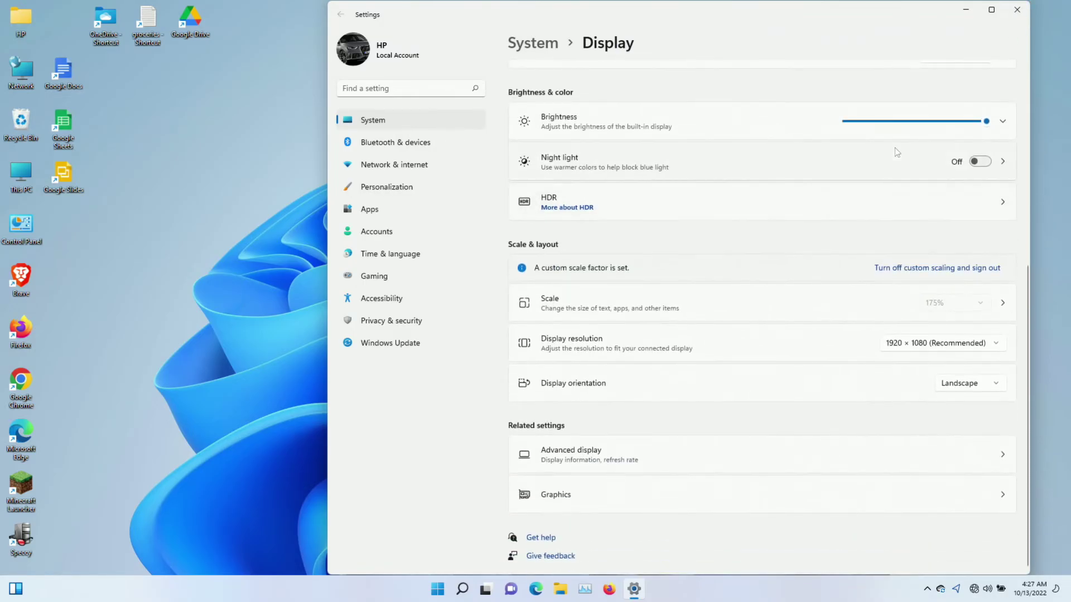
scroll(748, 222, up, 5)
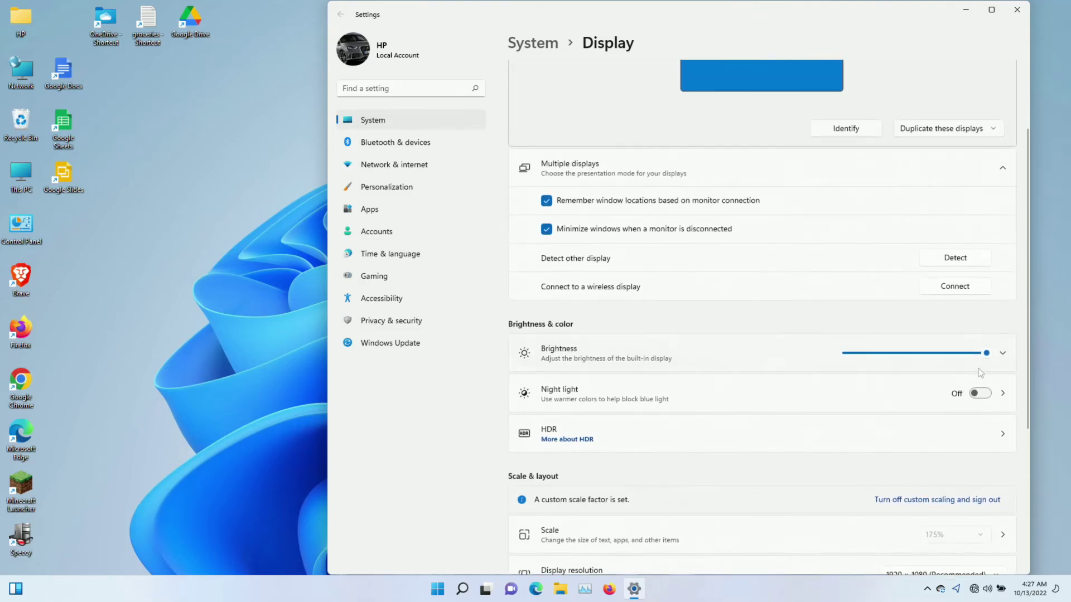
click(980, 394)
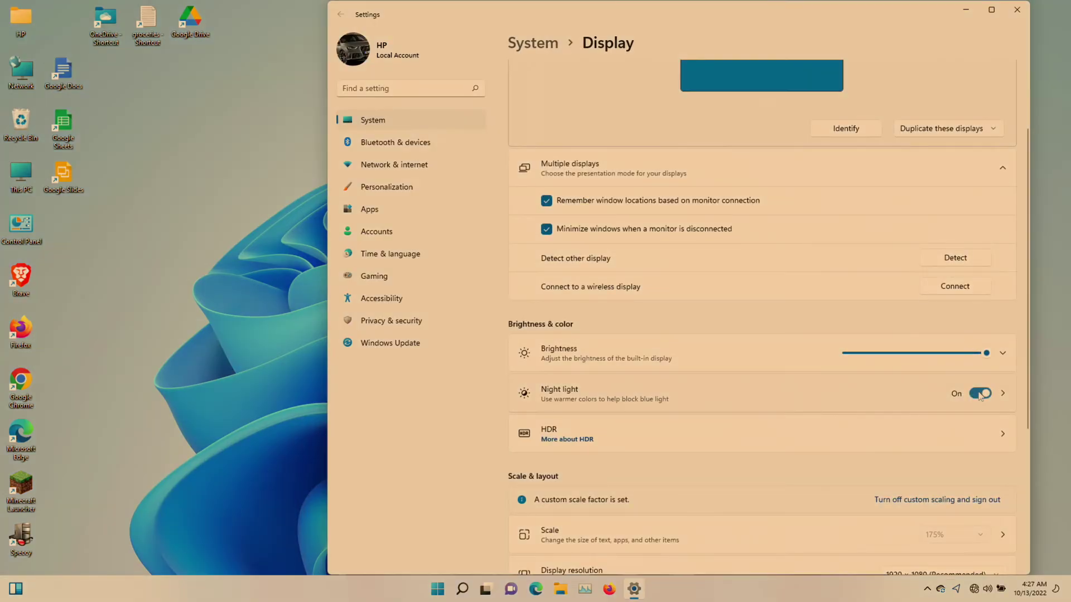
click(980, 394)
scroll(636, 323, down, 3)
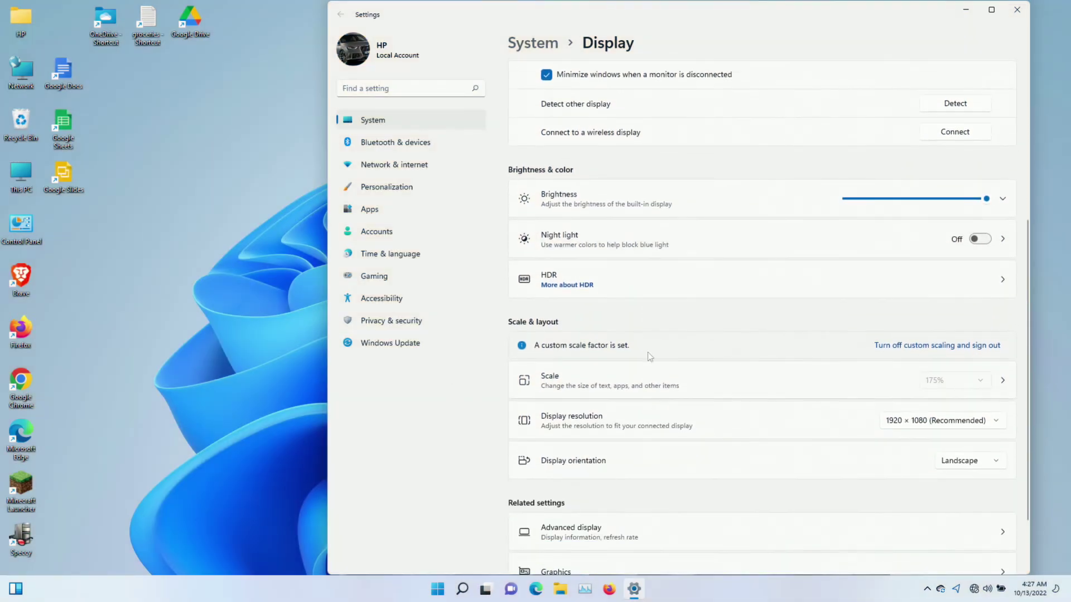
scroll(810, 342, up, 1)
scroll(795, 282, down, 3)
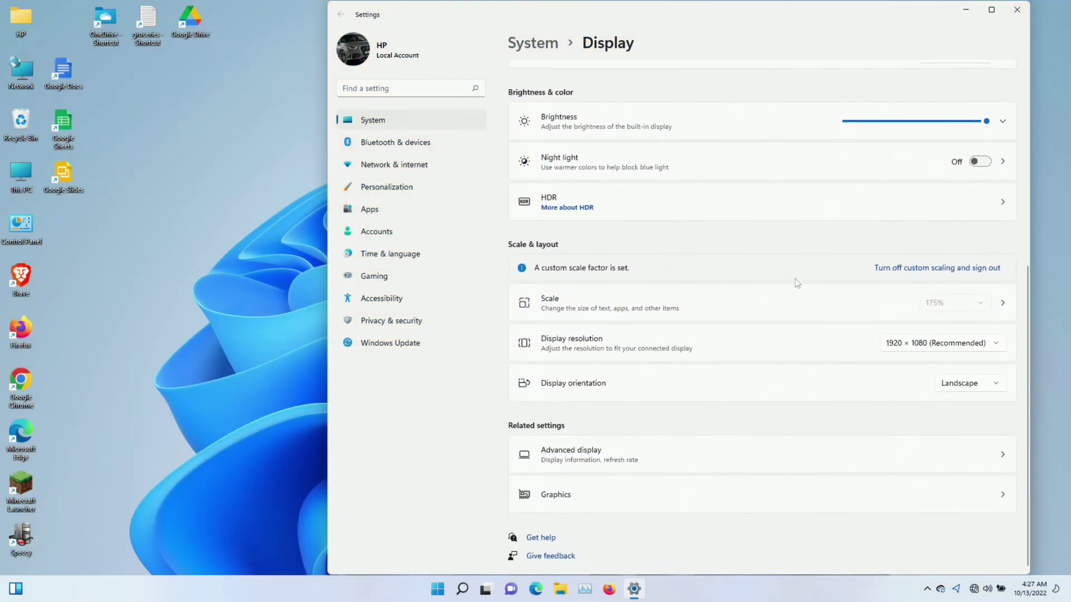
scroll(821, 160, up, 1)
scroll(822, 160, up, 5)
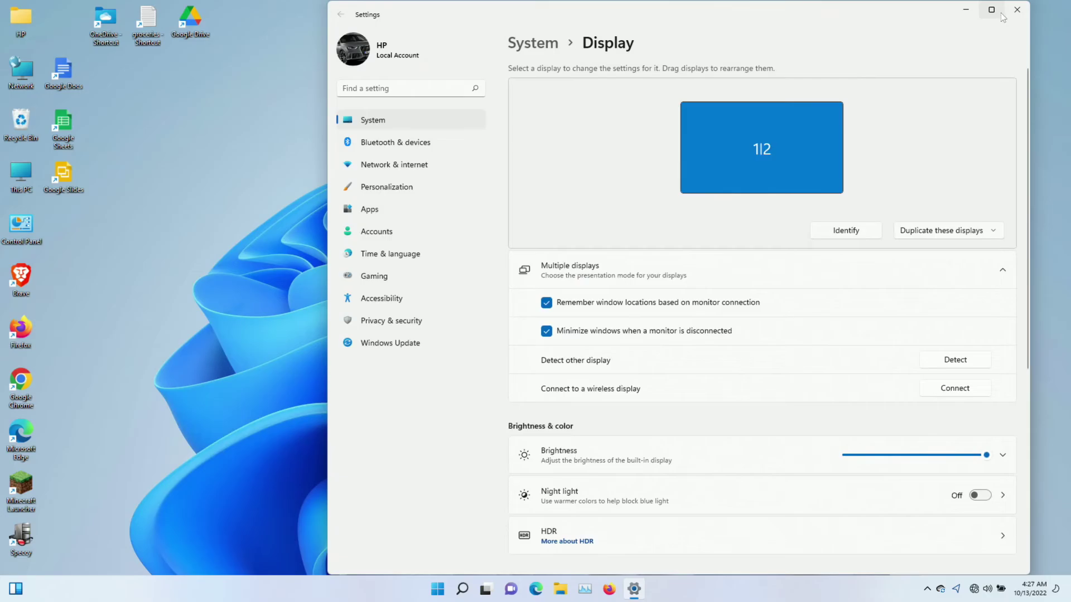